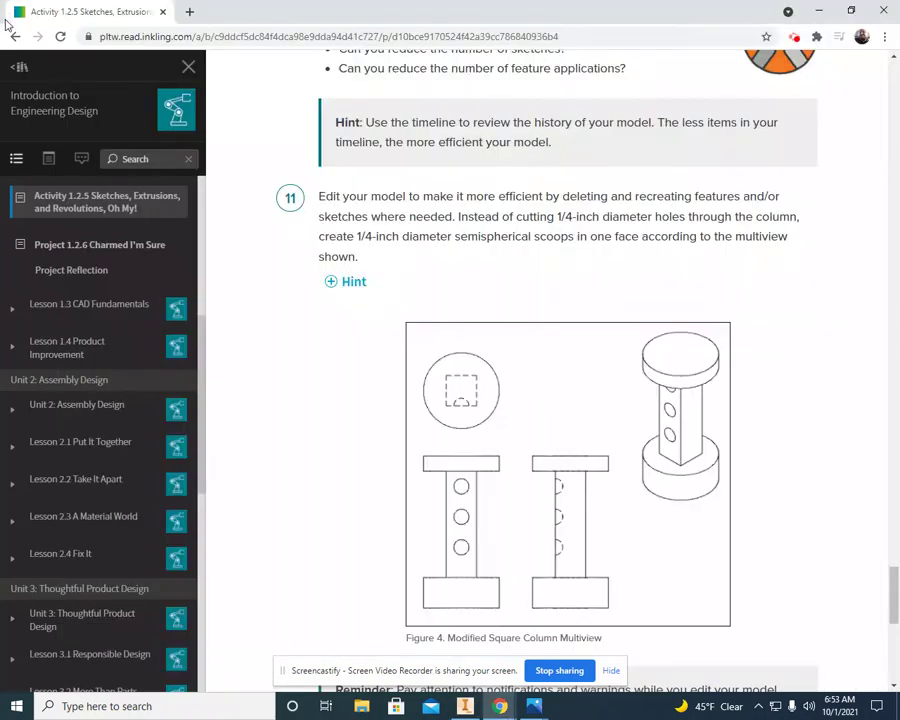
- Bring the 1.2.5.PNG multiview drawing up beside the cylinder-and-post part
click(817, 11)
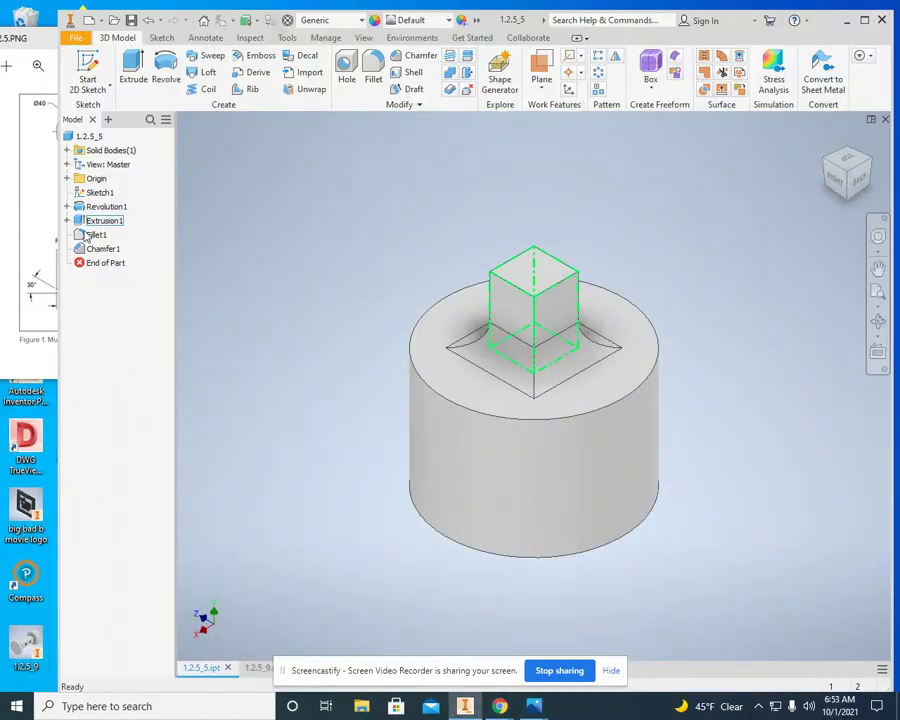
click(34, 256)
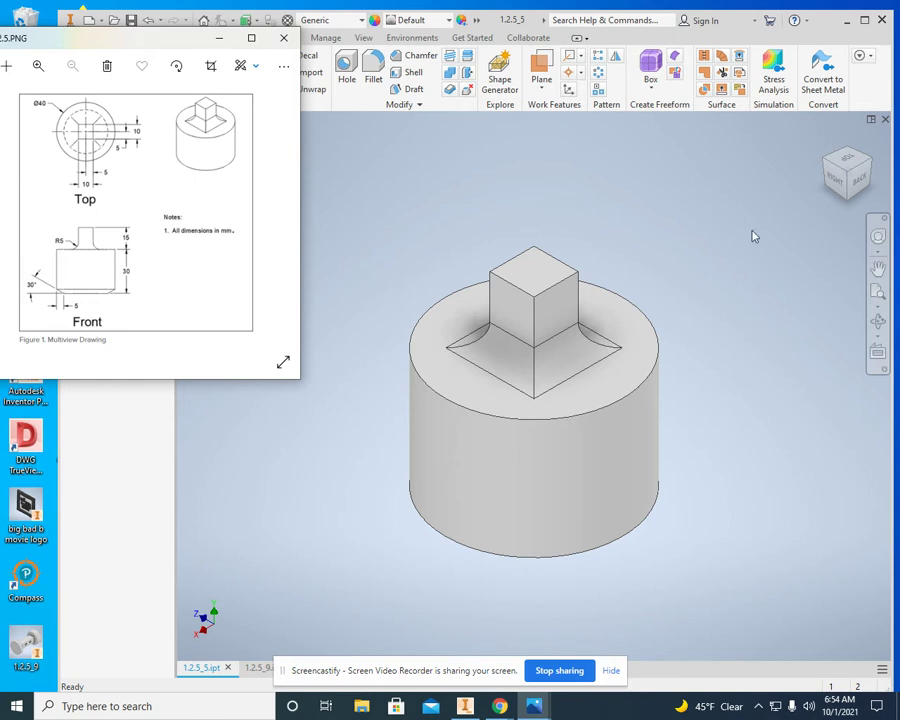
- Create a new empty part document, Part5, keeping the drawing image alongside
click(521, 201)
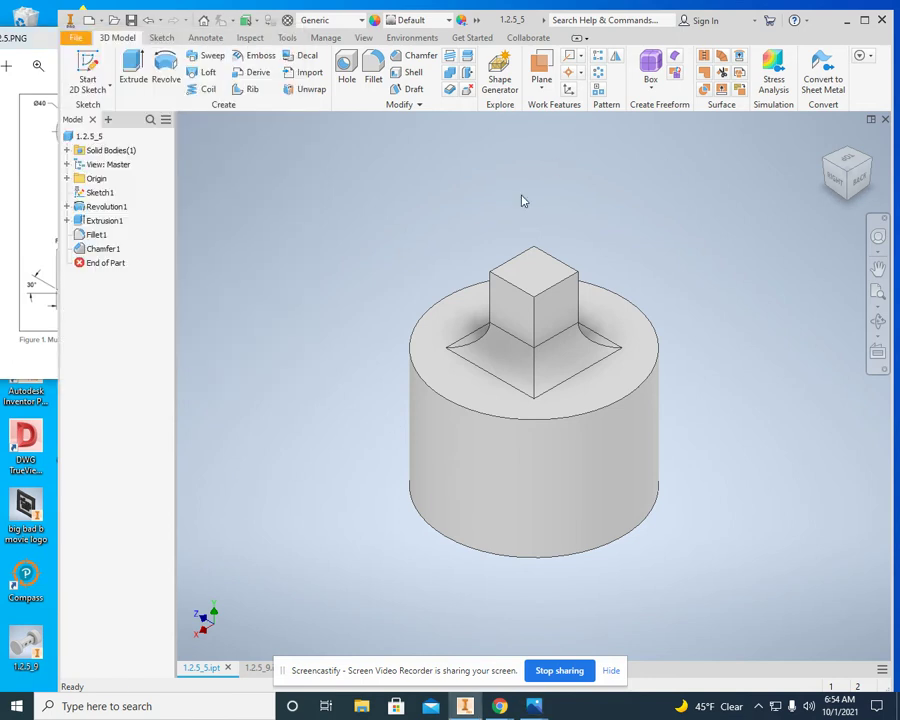
click(80, 38)
mouse_move(95, 89)
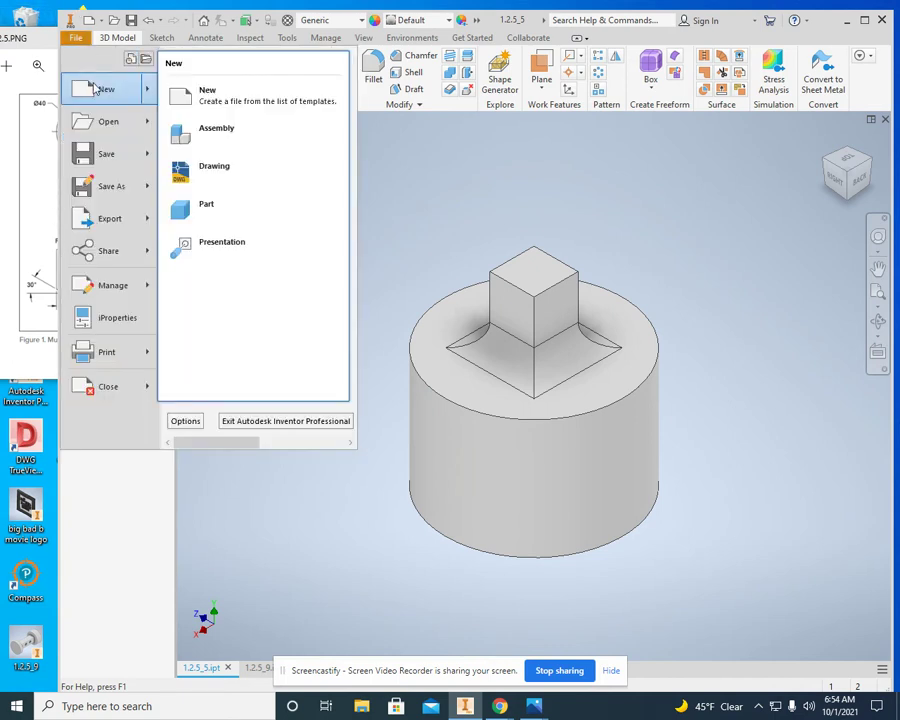
click(254, 216)
click(34, 257)
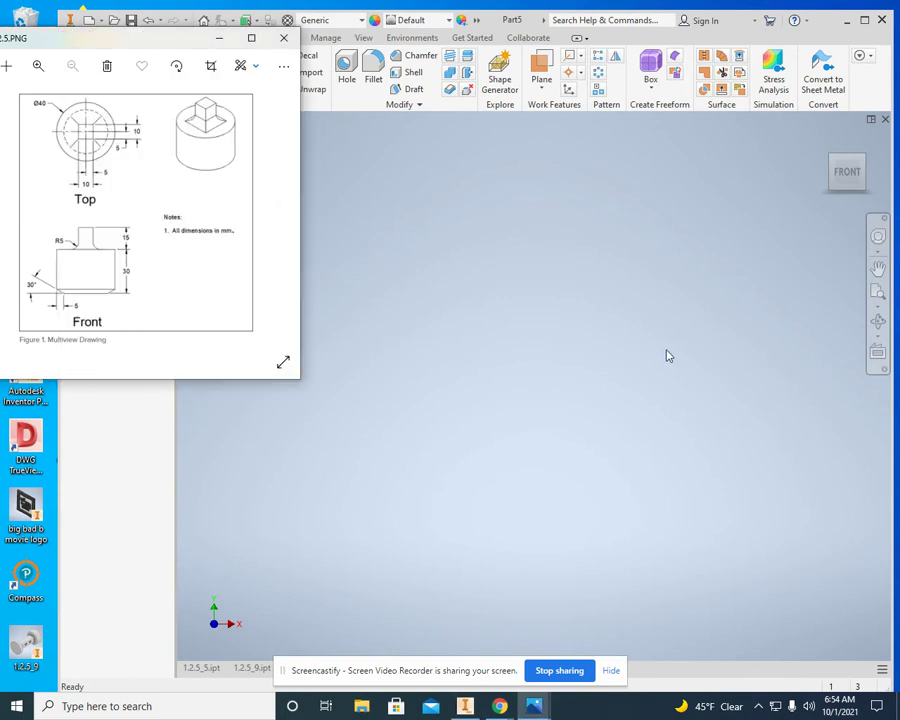
- Set Part5's length unit to millimeter in Document Settings and apply it
click(508, 293)
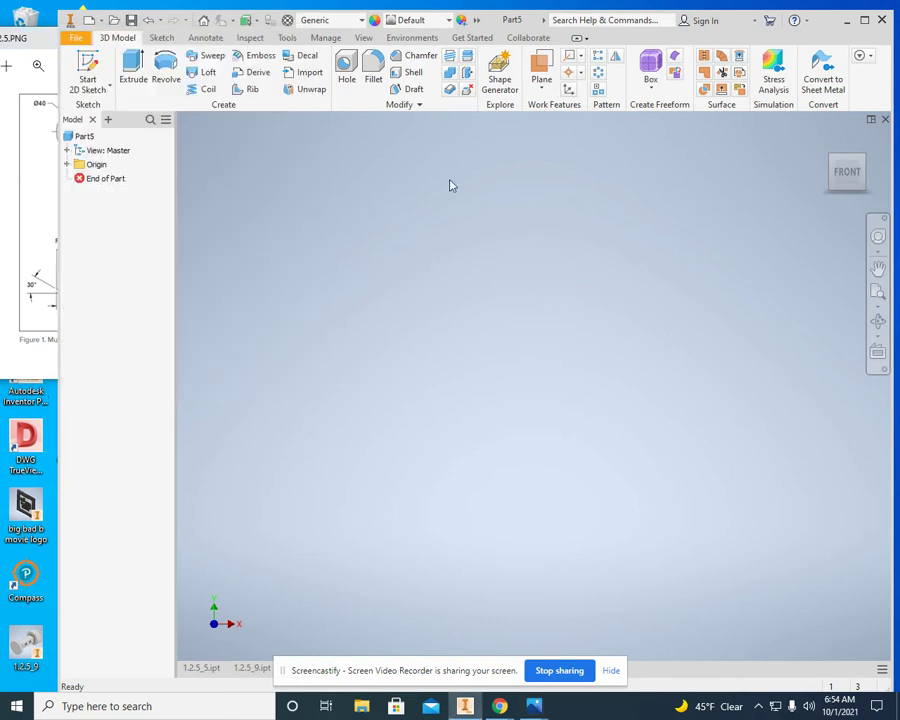
click(289, 38)
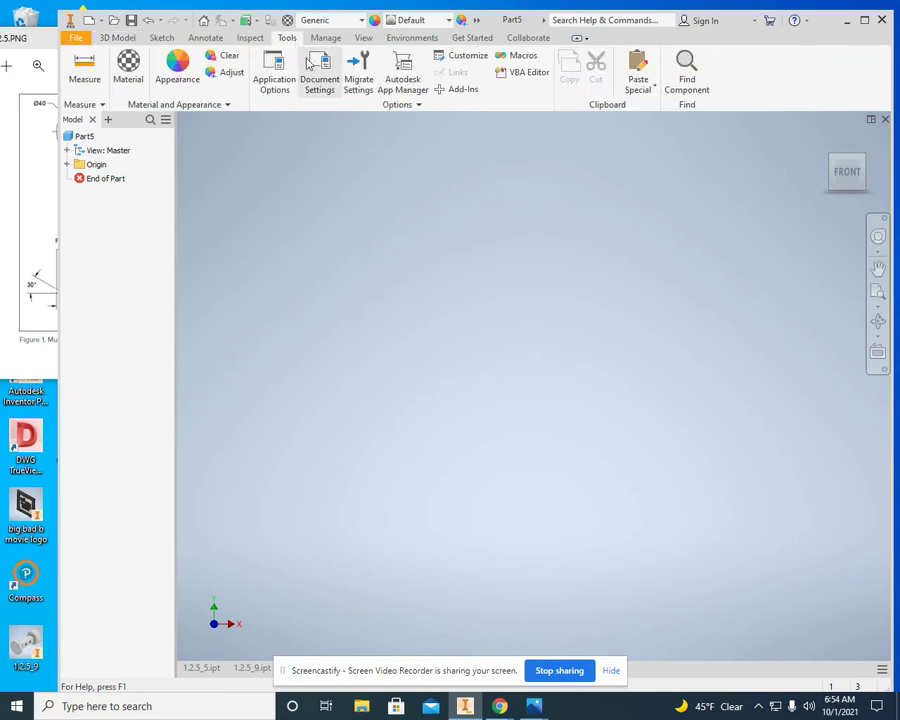
click(312, 70)
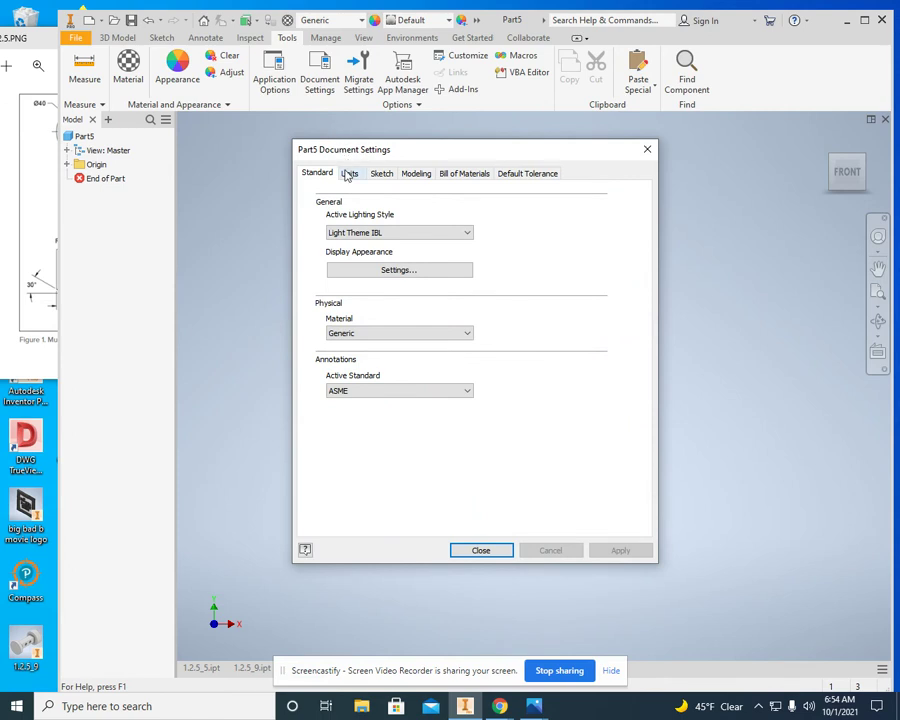
click(348, 174)
click(356, 226)
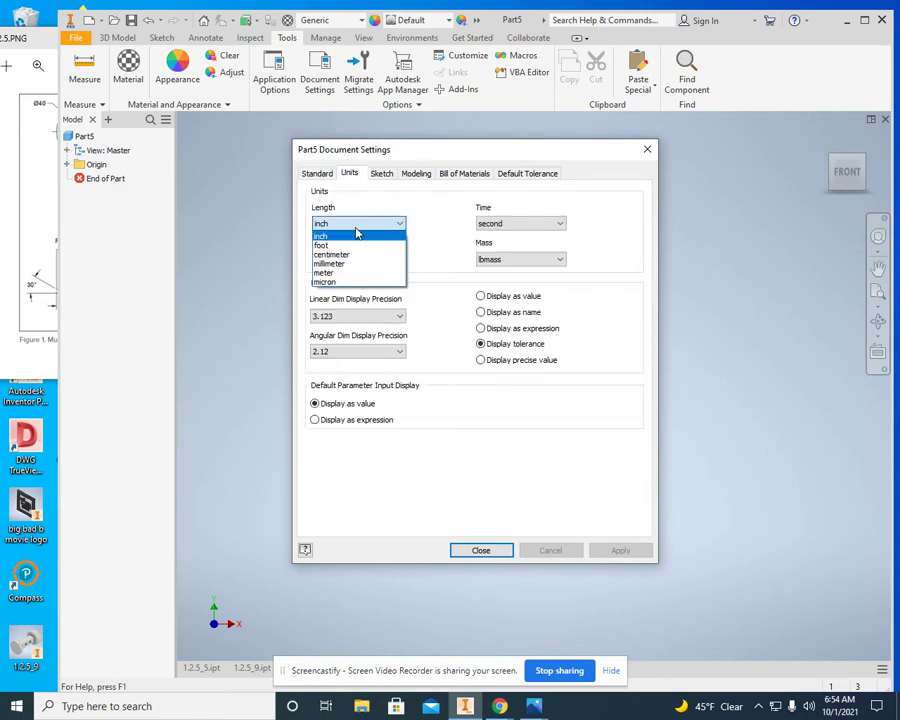
click(366, 262)
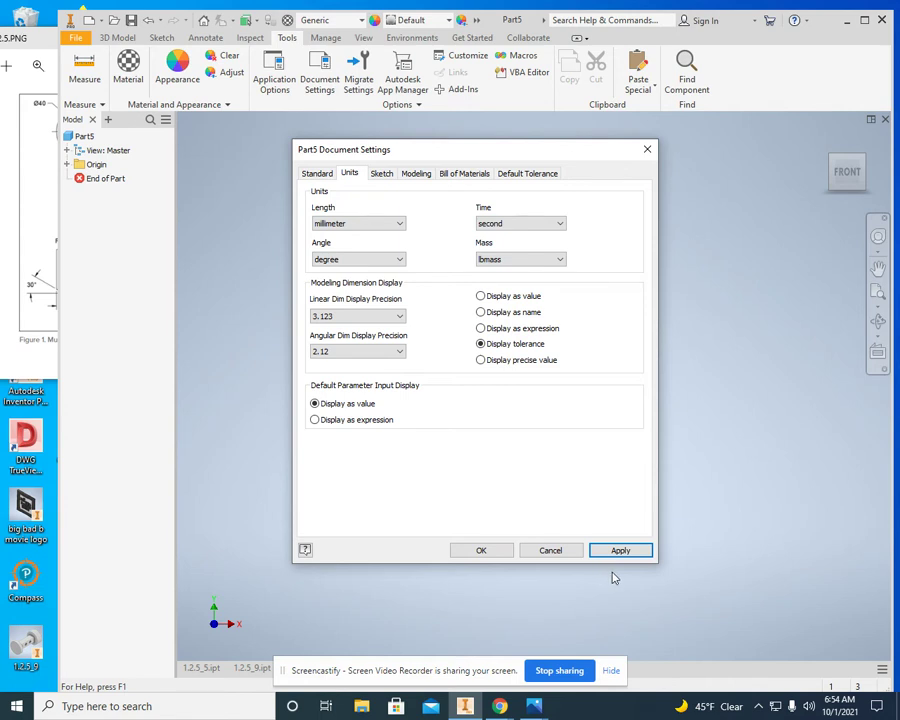
click(620, 551)
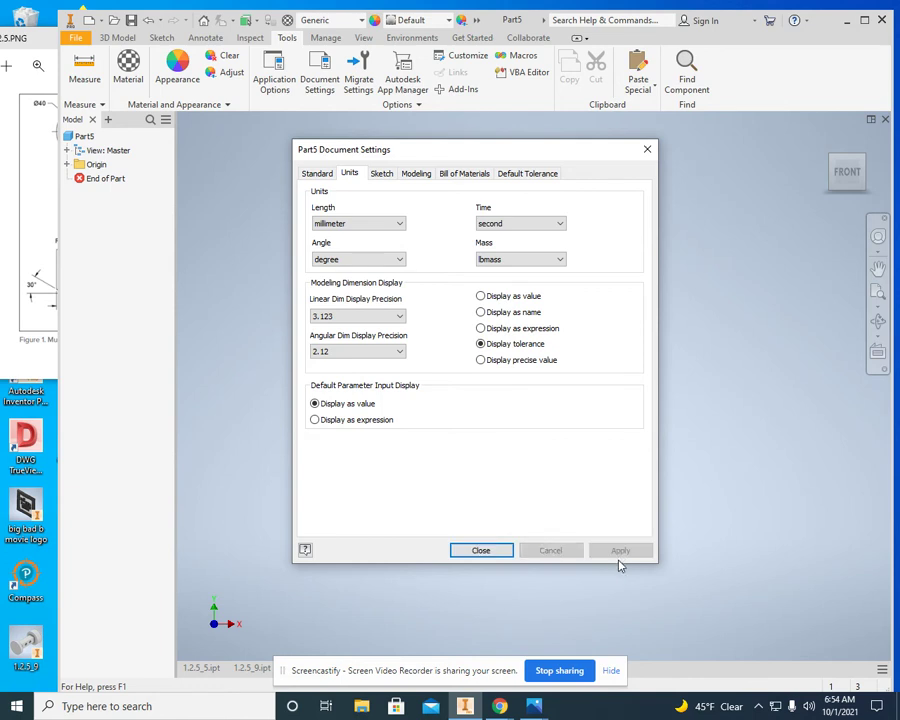
click(507, 552)
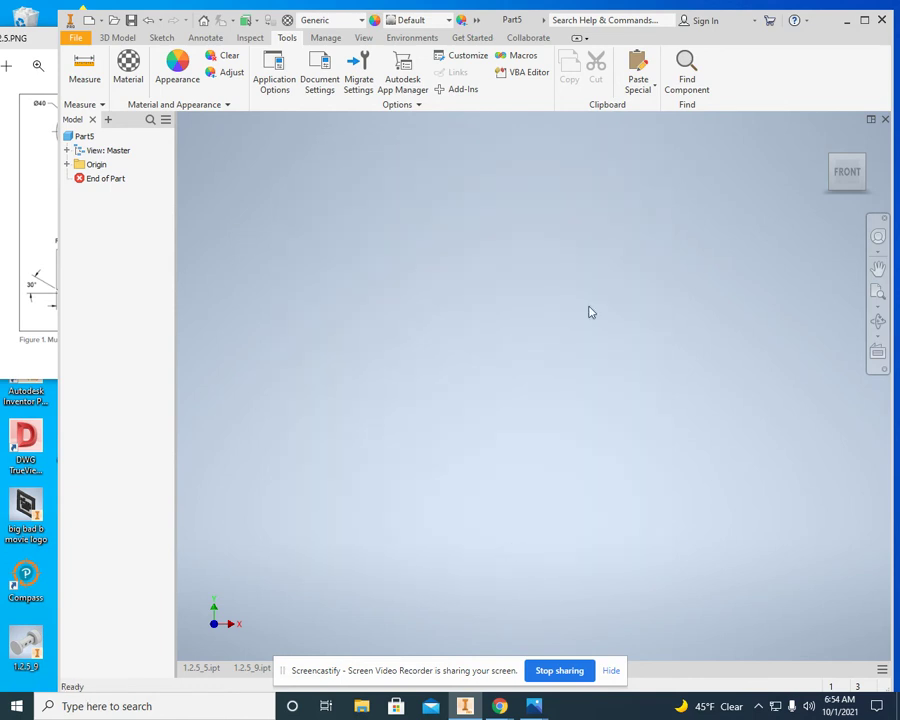
- Show the 3D Model commands, check the multiview drawing's dimensions, then return to Part5
click(117, 37)
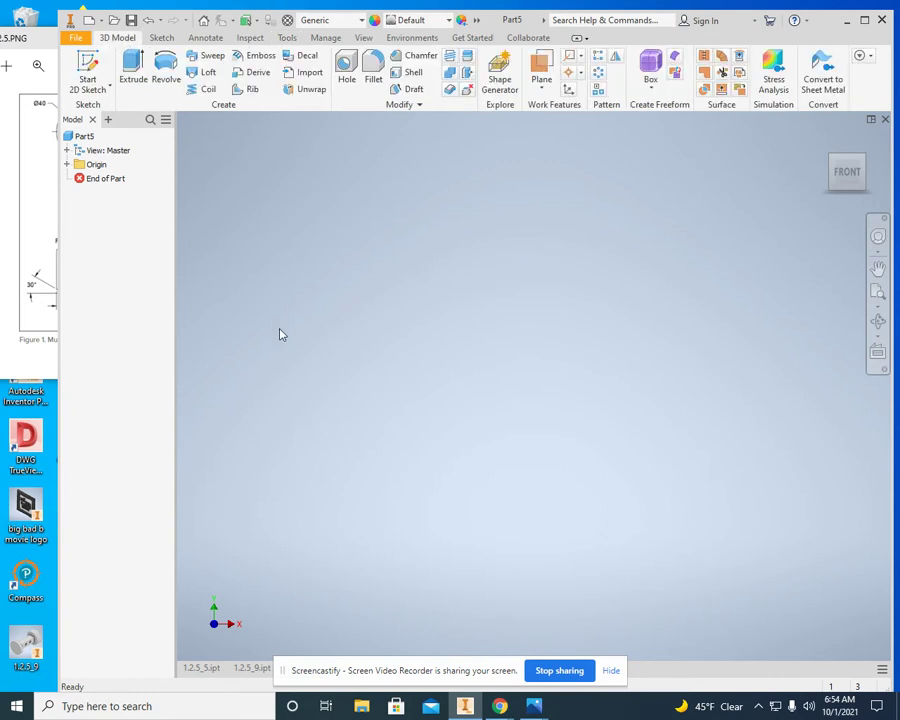
click(40, 358)
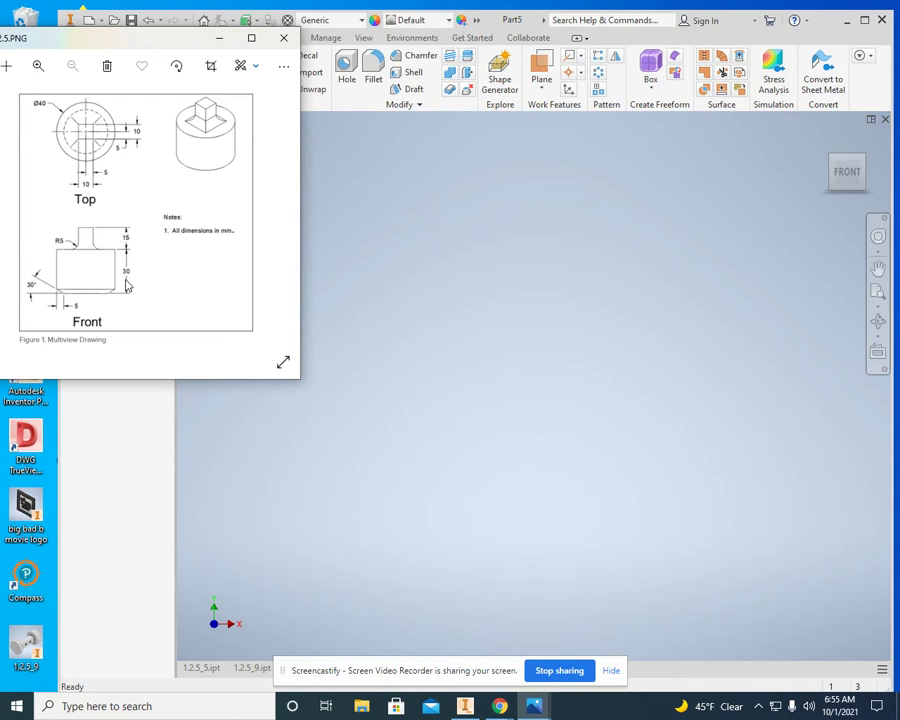
click(437, 304)
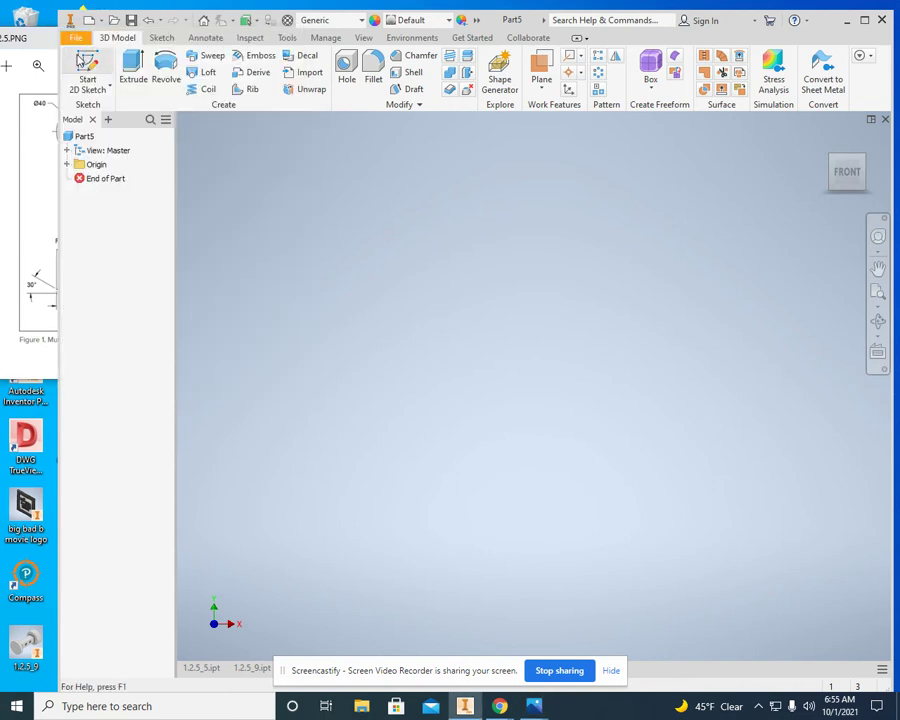
- Start a sketch on the XY plane and draw a rectangle from the origin
click(87, 62)
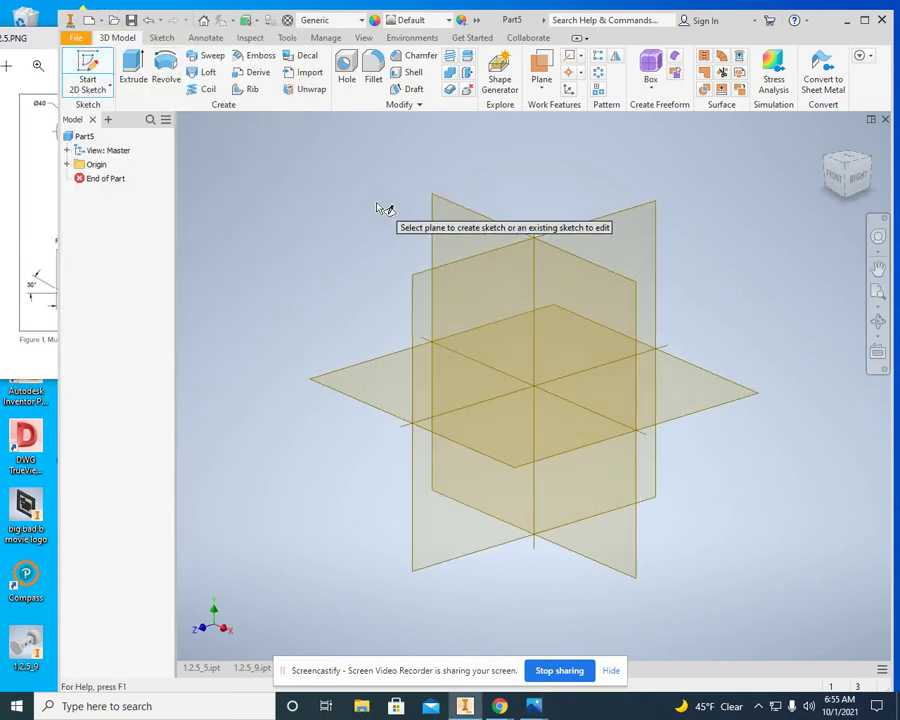
click(439, 228)
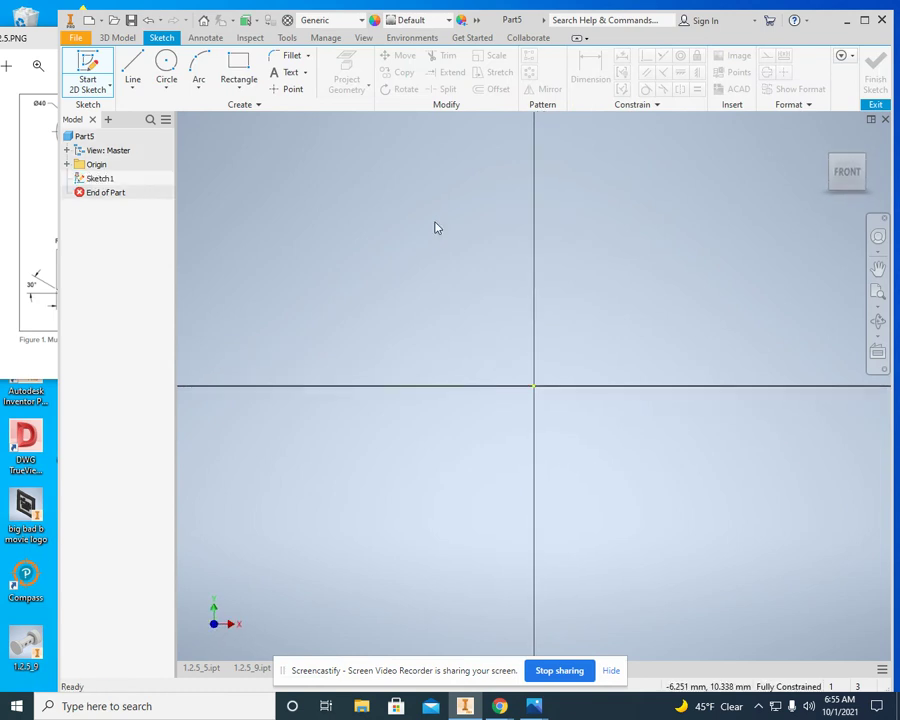
click(236, 63)
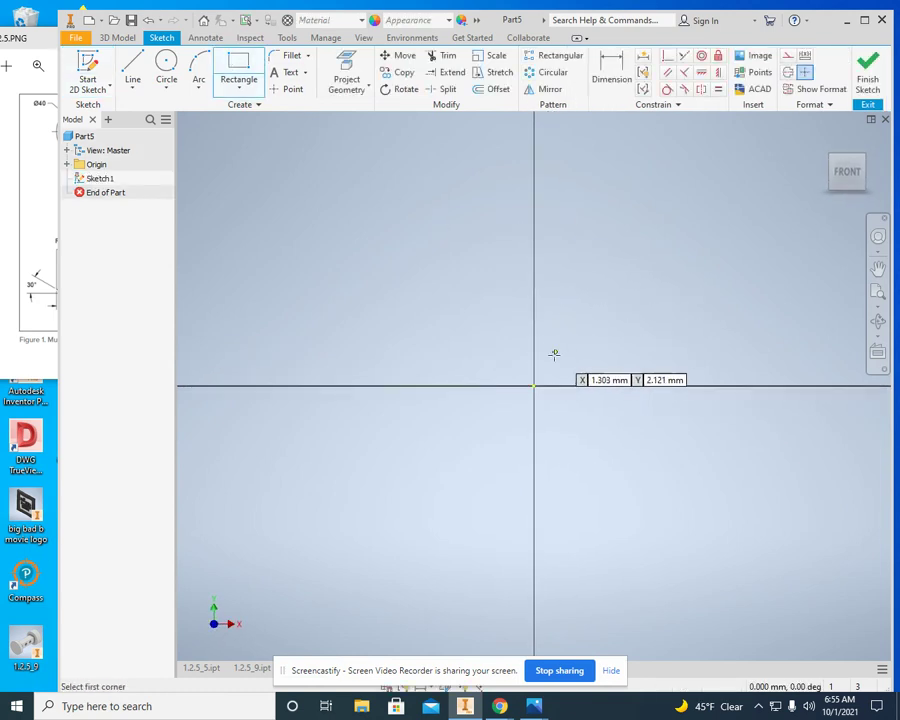
click(533, 385)
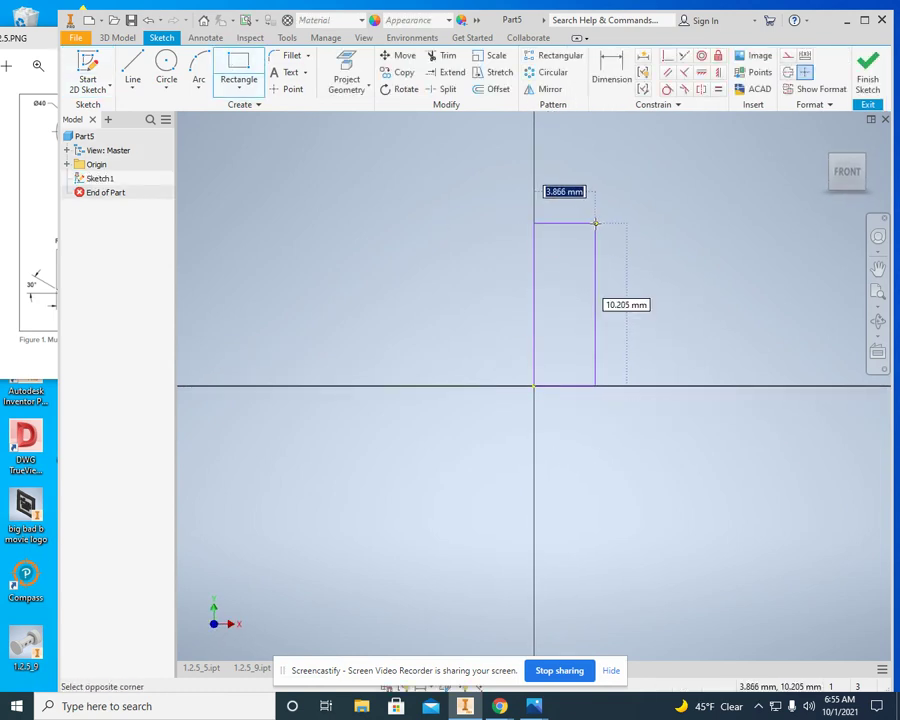
click(29, 234)
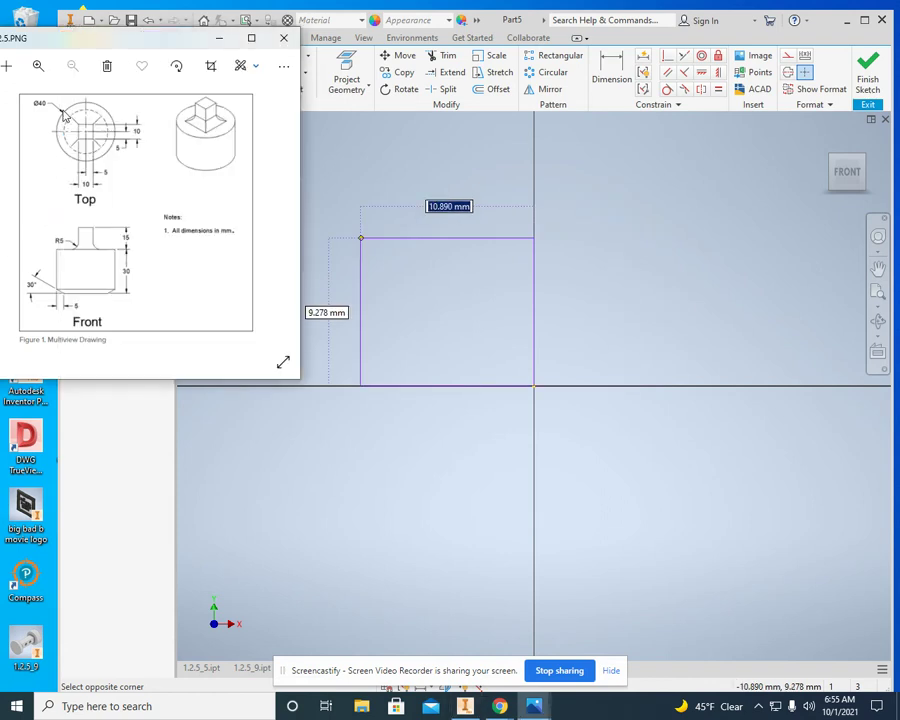
click(649, 162)
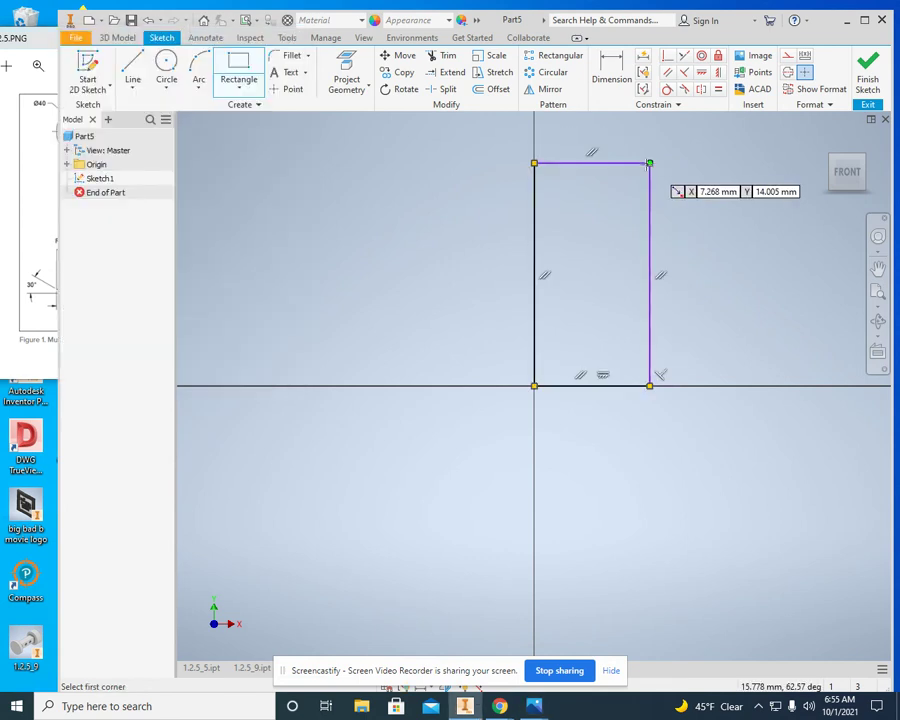
key(Escape)
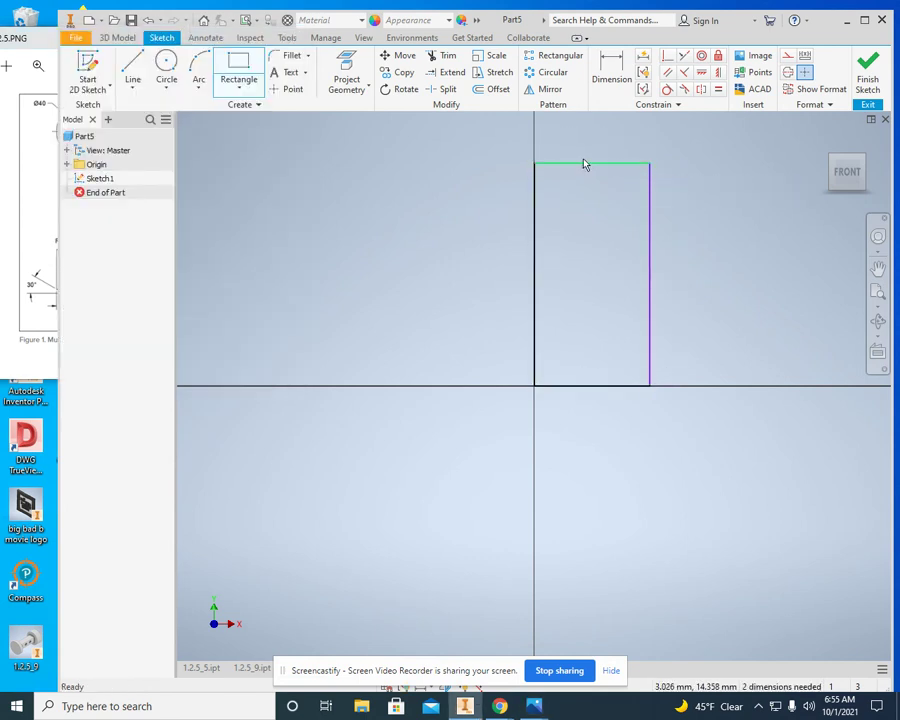
- Dimension the rectangle's top edge 20 mm and its right edge 30 mm
click(588, 163)
key(d)
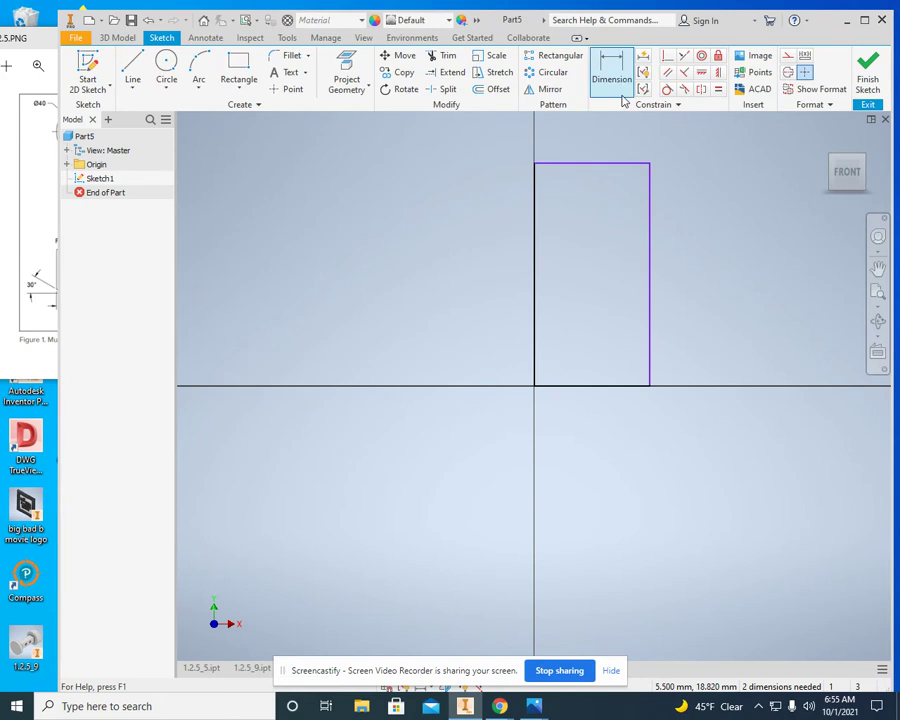
click(600, 165)
click(601, 152)
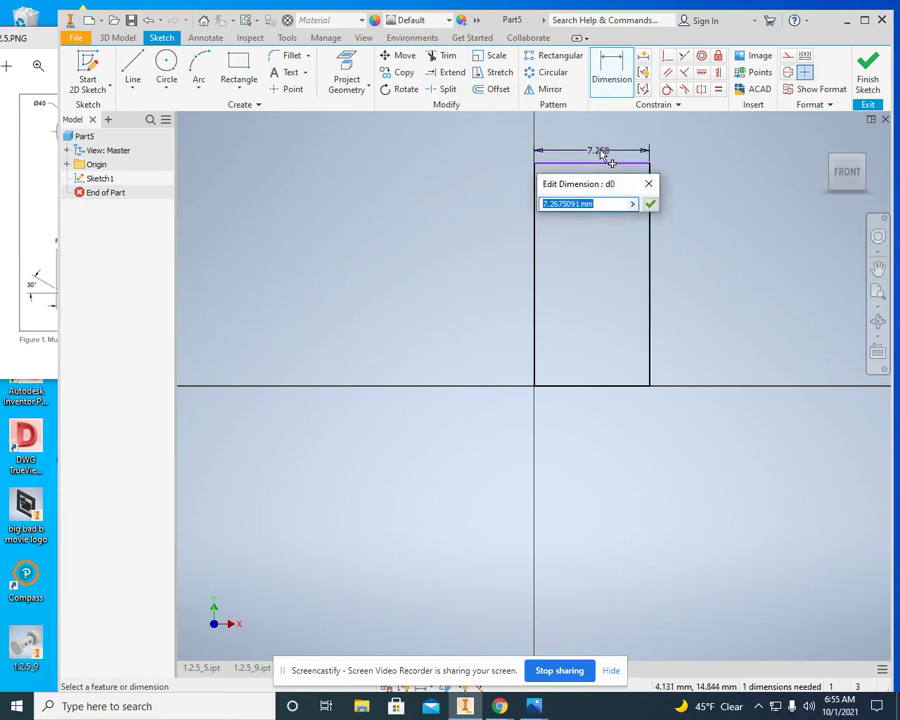
text(20)
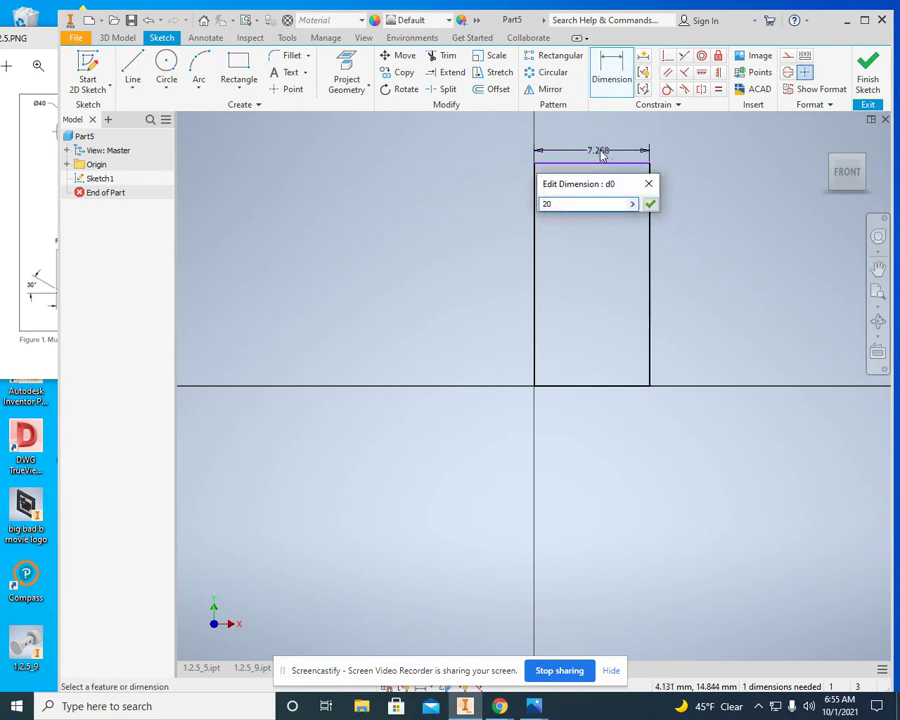
click(756, 203)
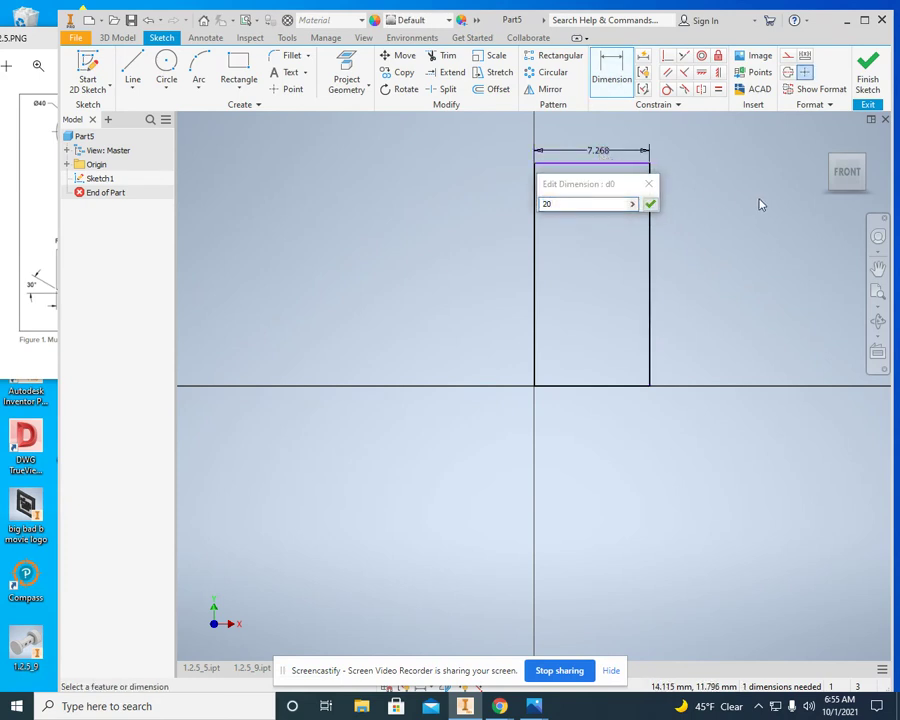
click(649, 205)
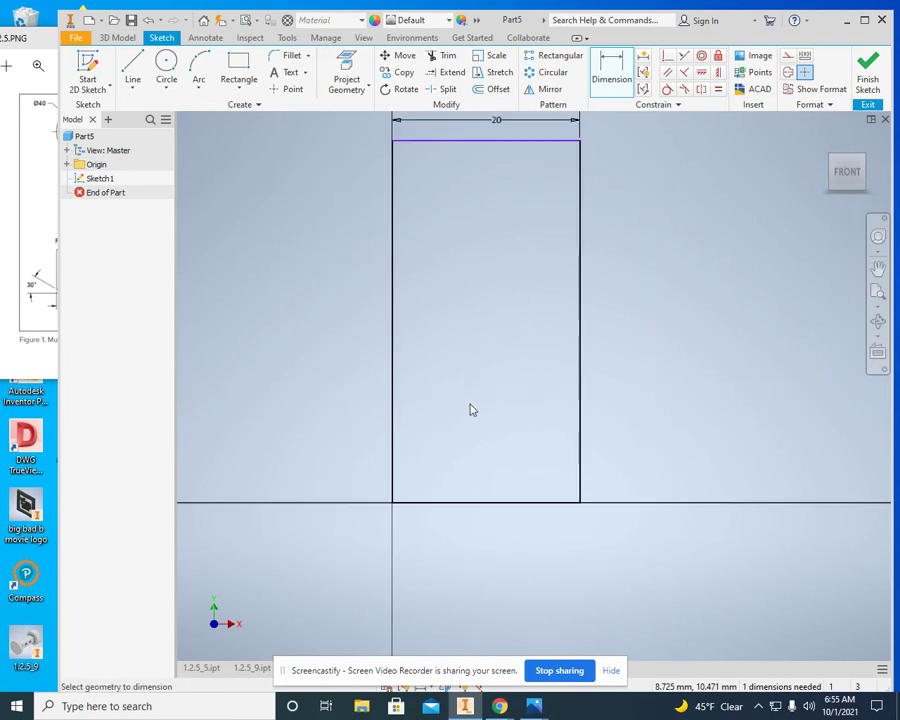
click(18, 174)
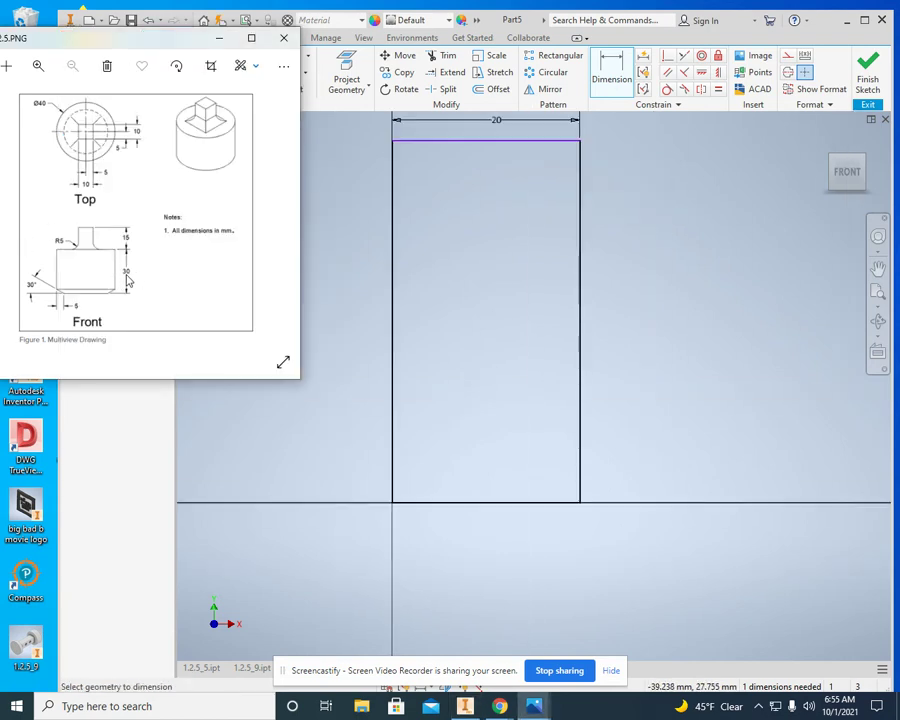
click(615, 66)
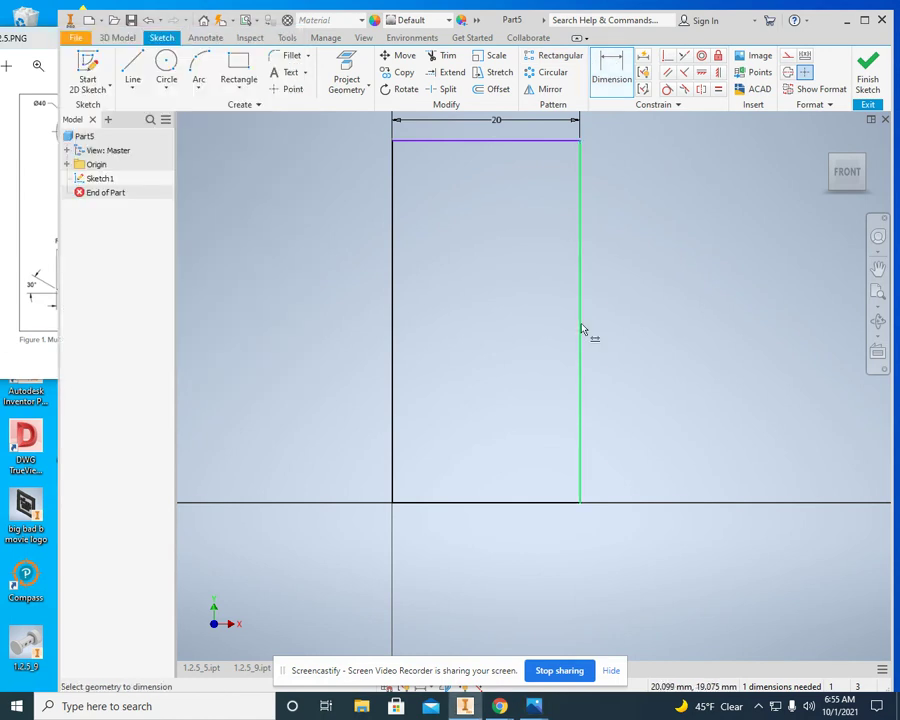
click(583, 329)
click(602, 327)
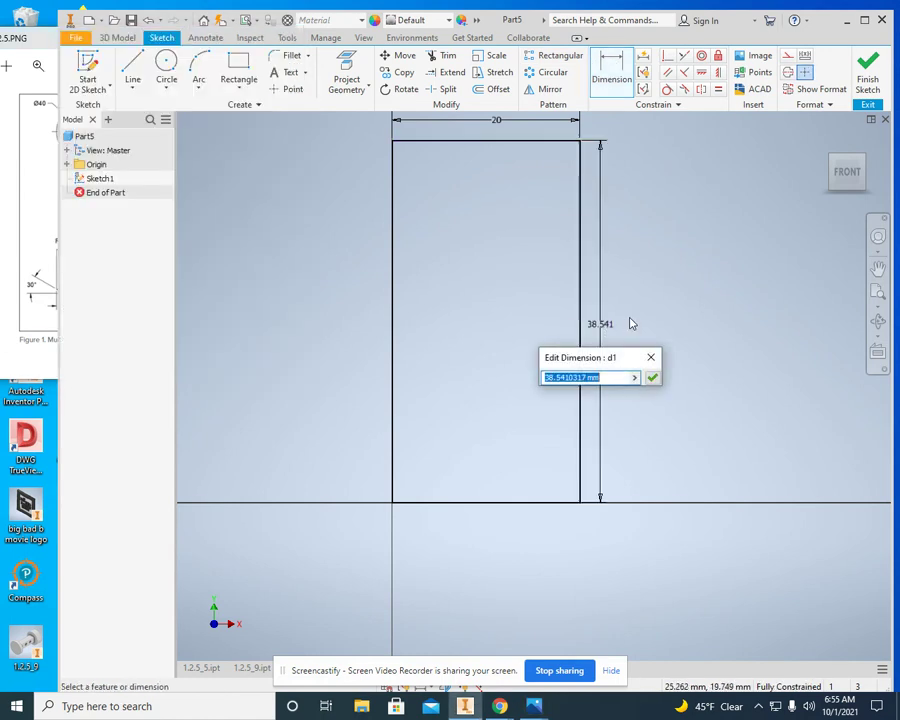
text(30)
key(Return)
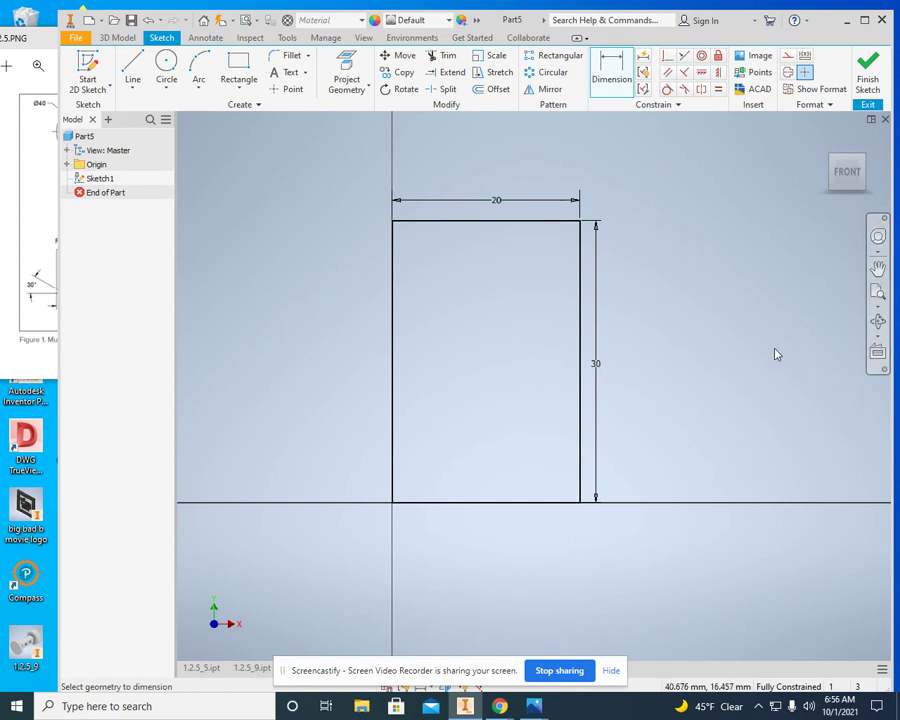
- Finish Sketch1 and revolve the rectangle 360° about its left edge into a cylinder
click(868, 82)
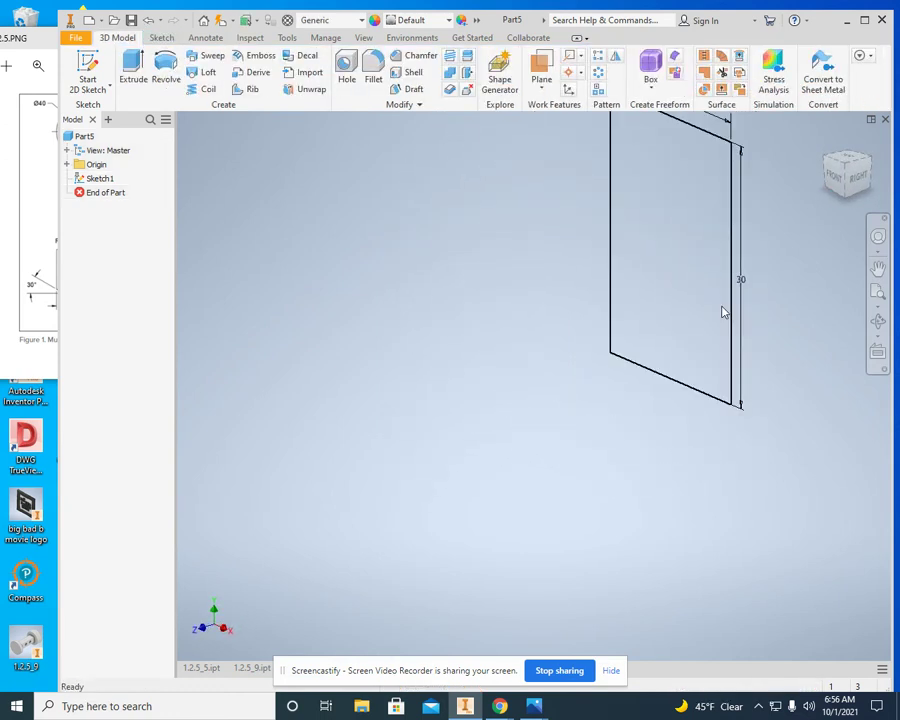
click(168, 74)
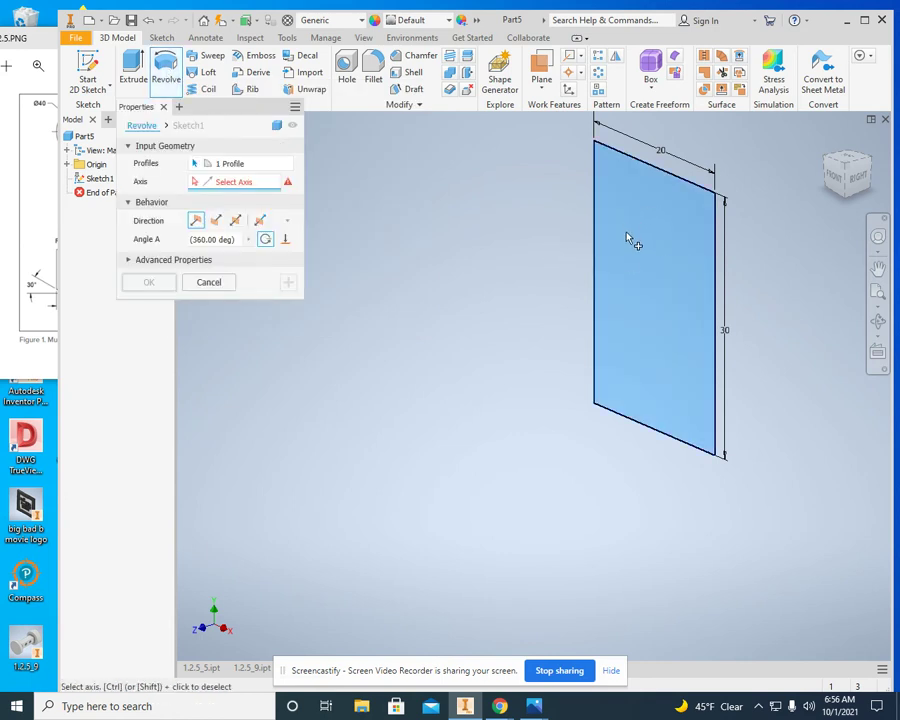
click(593, 281)
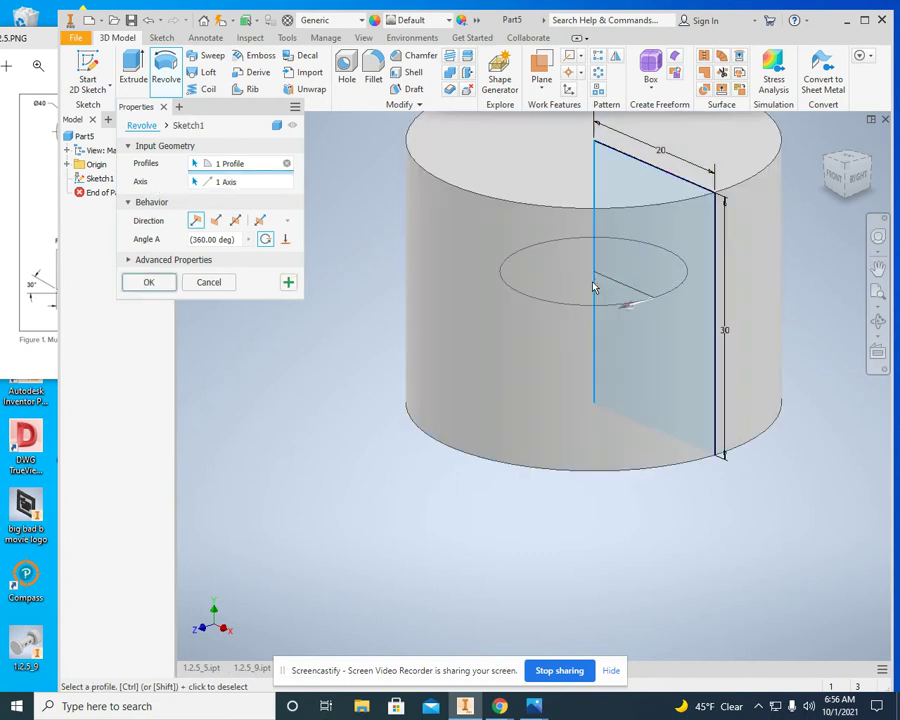
click(155, 285)
scroll(338, 291, down, 2)
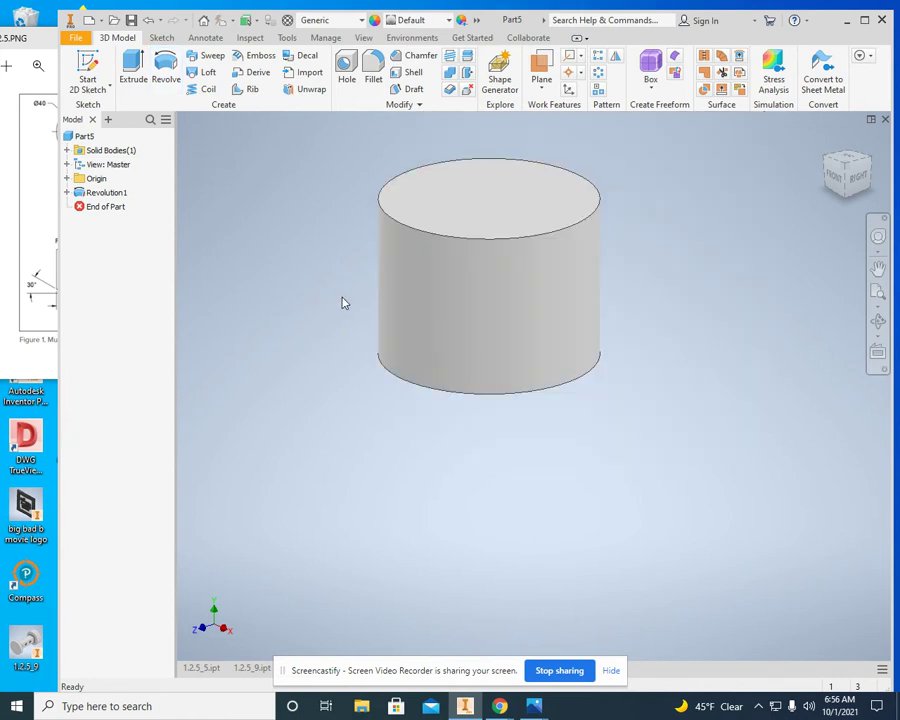
click(44, 215)
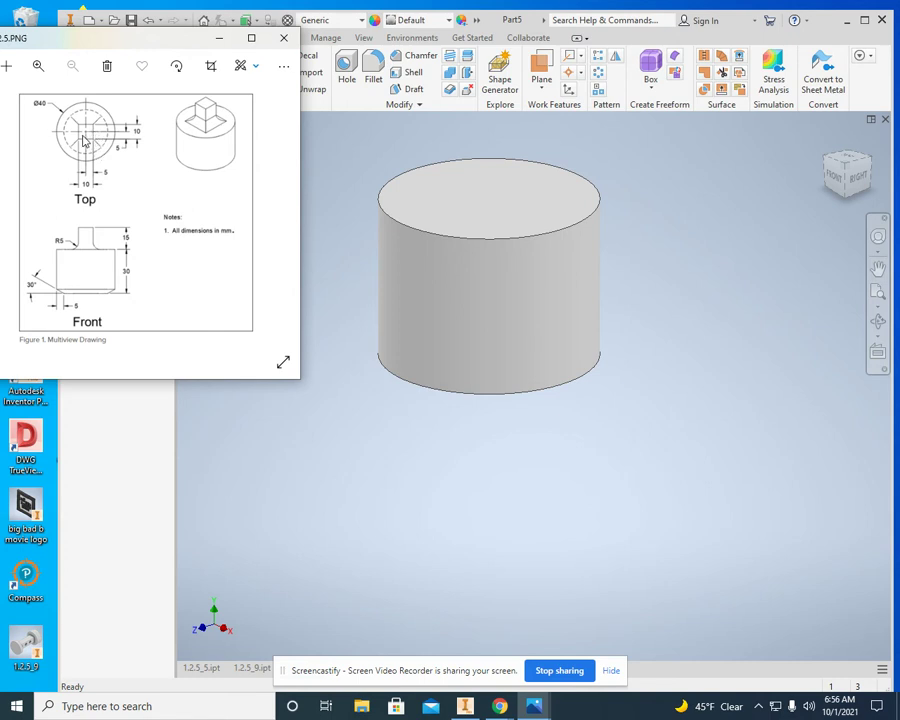
- Sketch on the cylinder's top face and draw a 5 mm line from the centre point
click(330, 238)
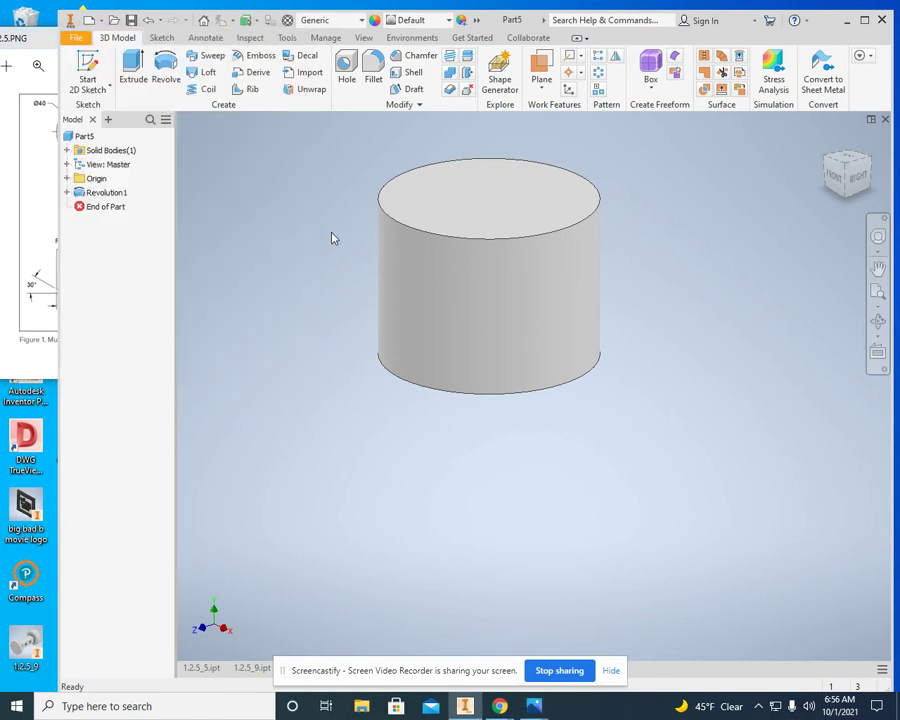
click(87, 63)
click(483, 192)
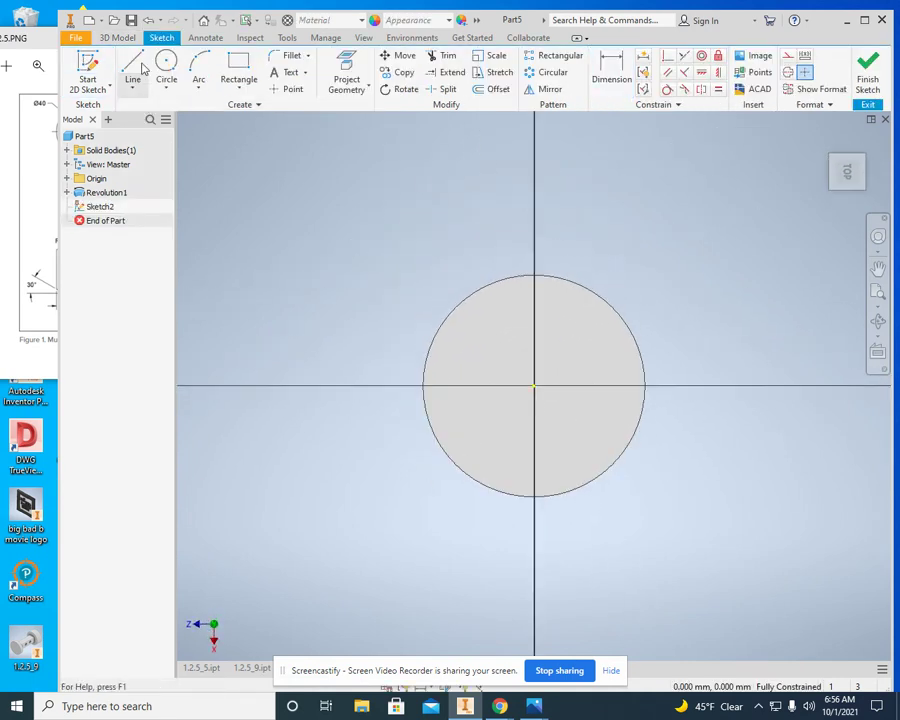
click(133, 65)
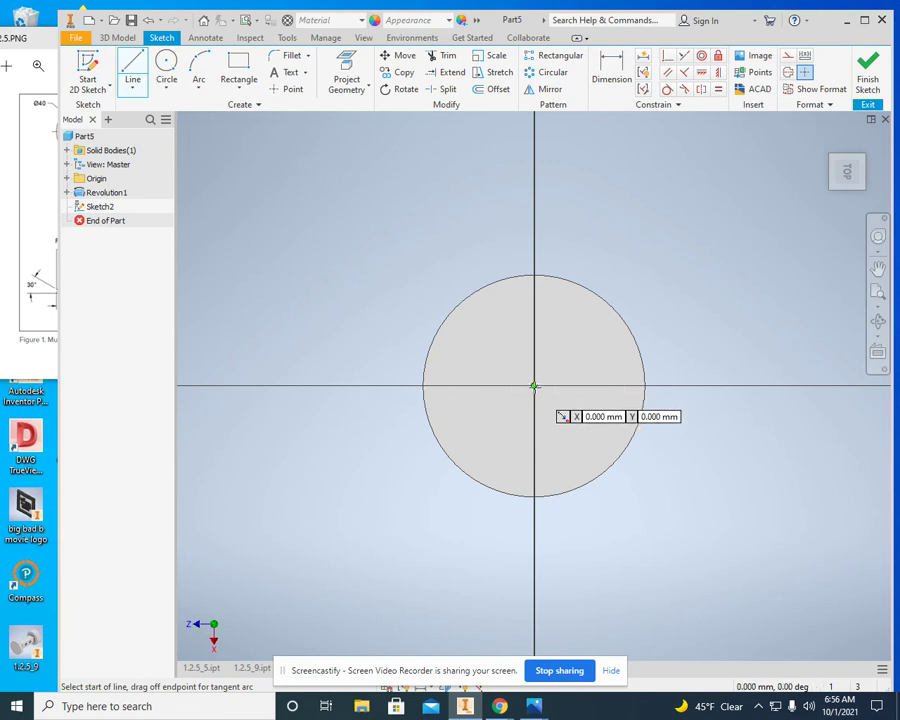
click(533, 386)
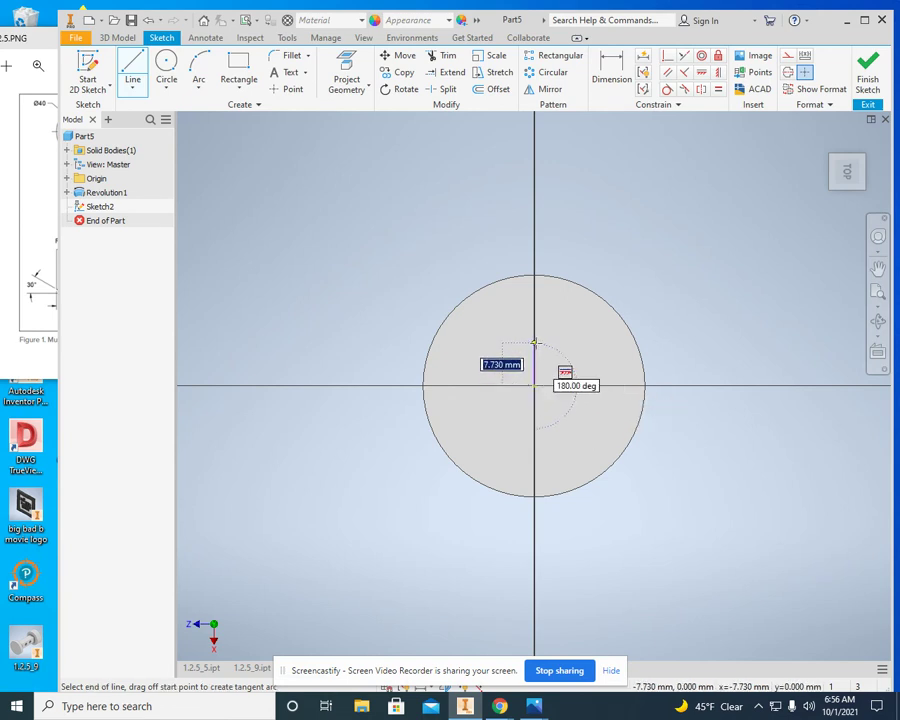
text(5)
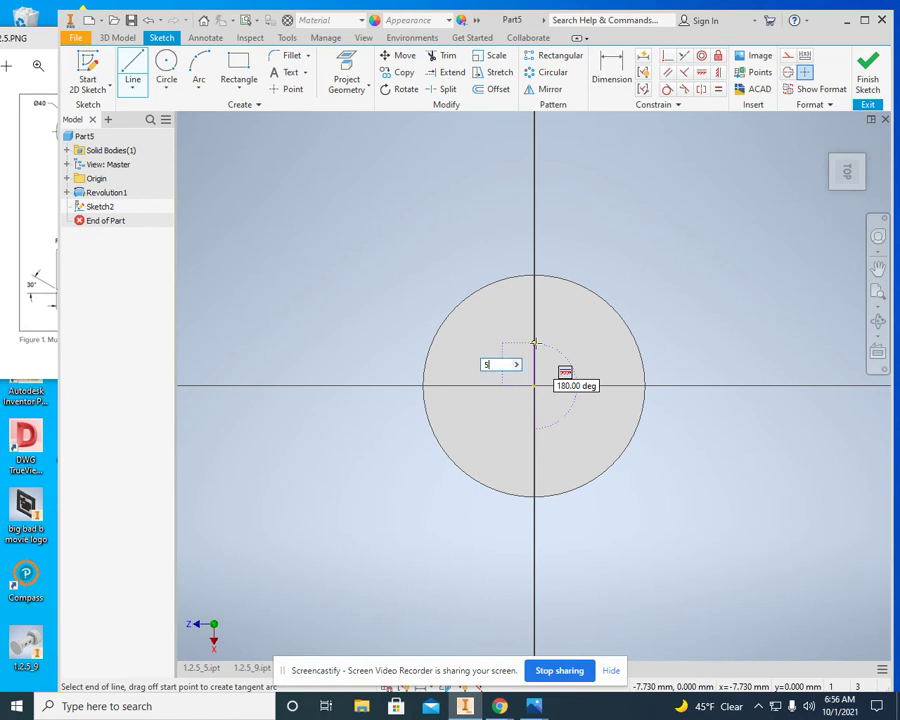
key(Return)
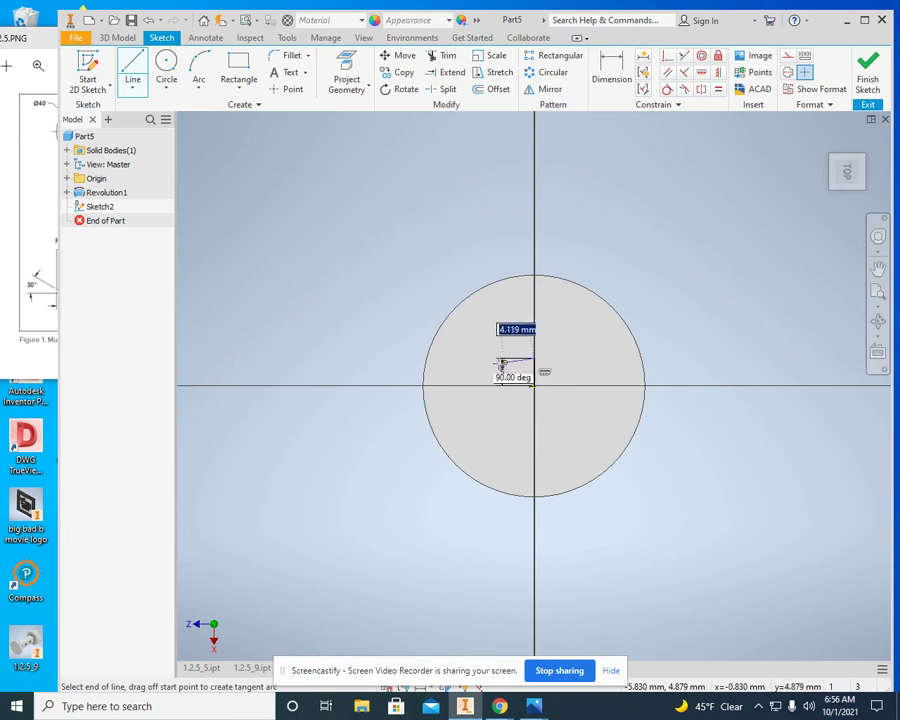
right_click(566, 339)
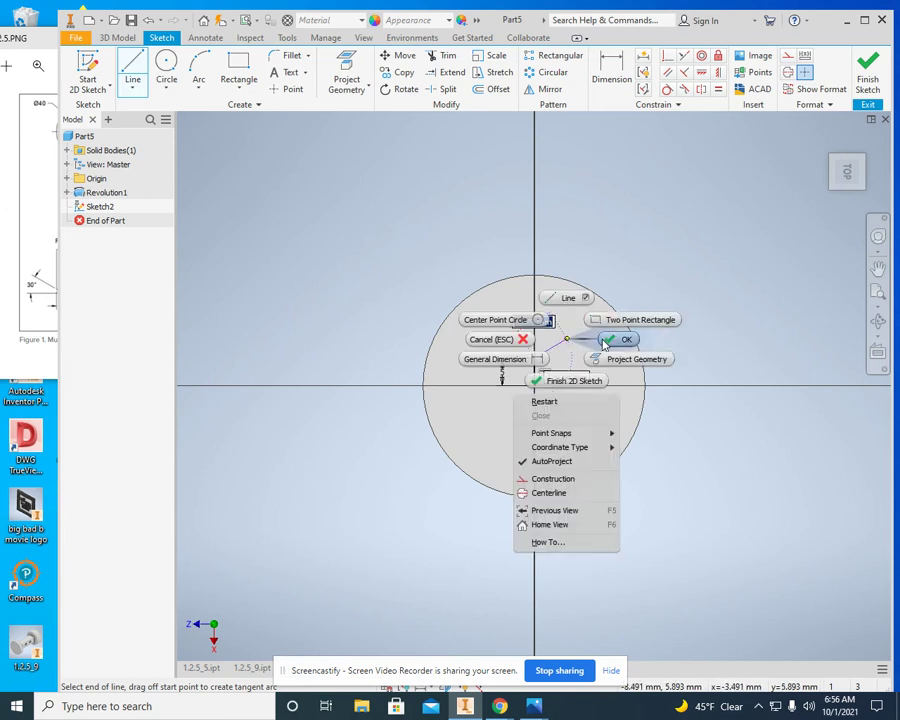
click(612, 339)
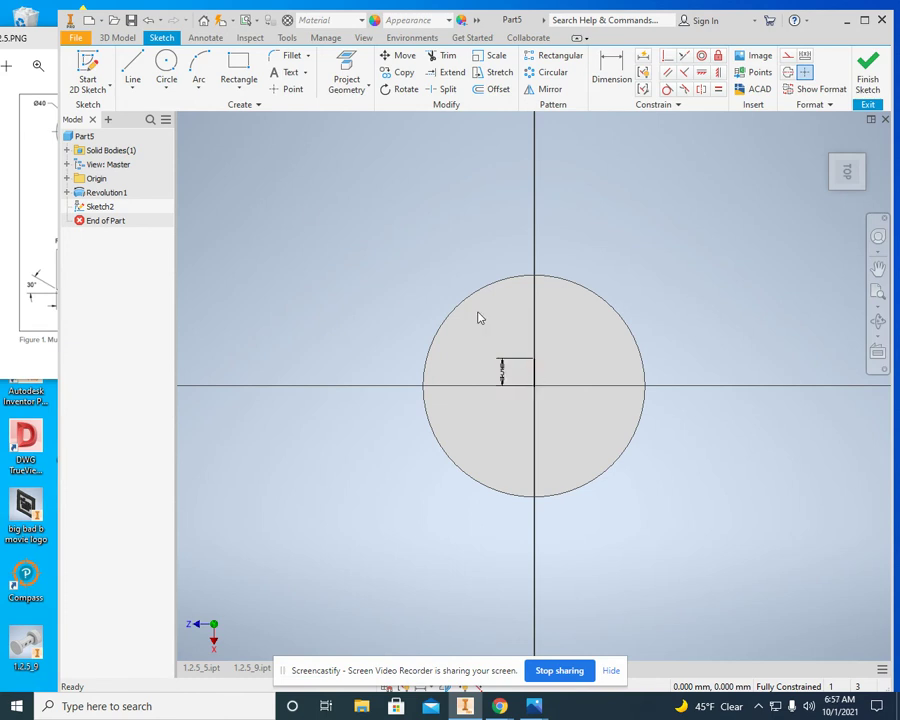
- Draw the square outline: a 5 mm top segment, then 10 mm right, bottom and left sides
click(138, 72)
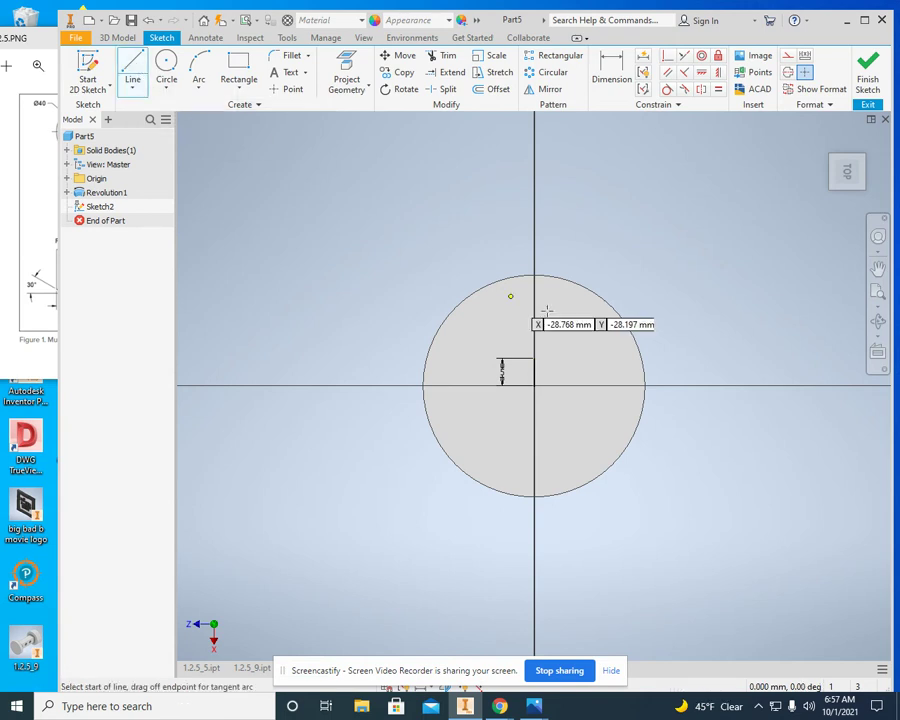
click(535, 359)
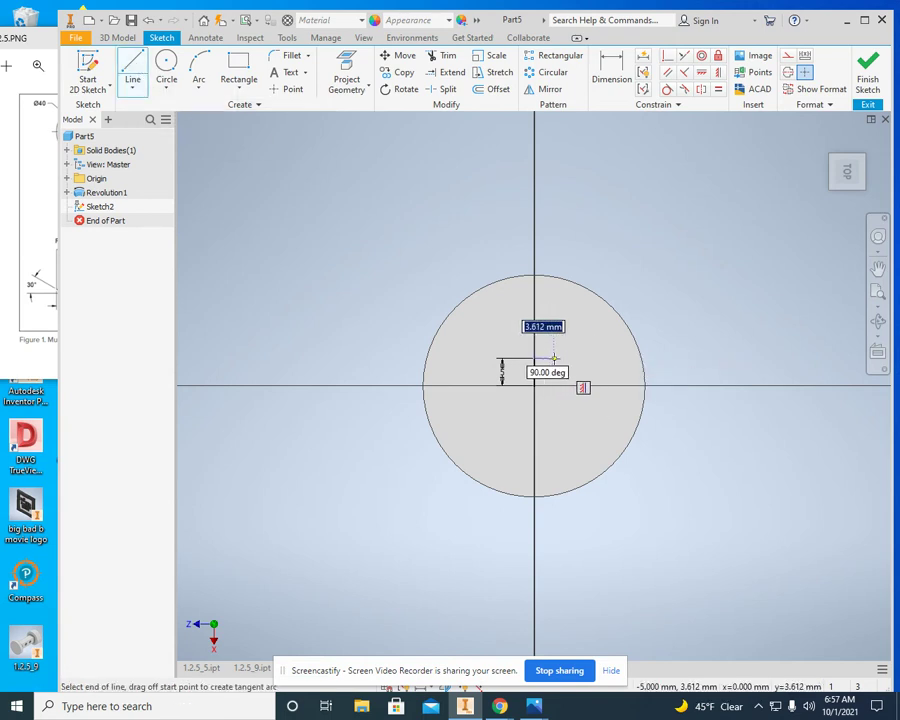
text(5)
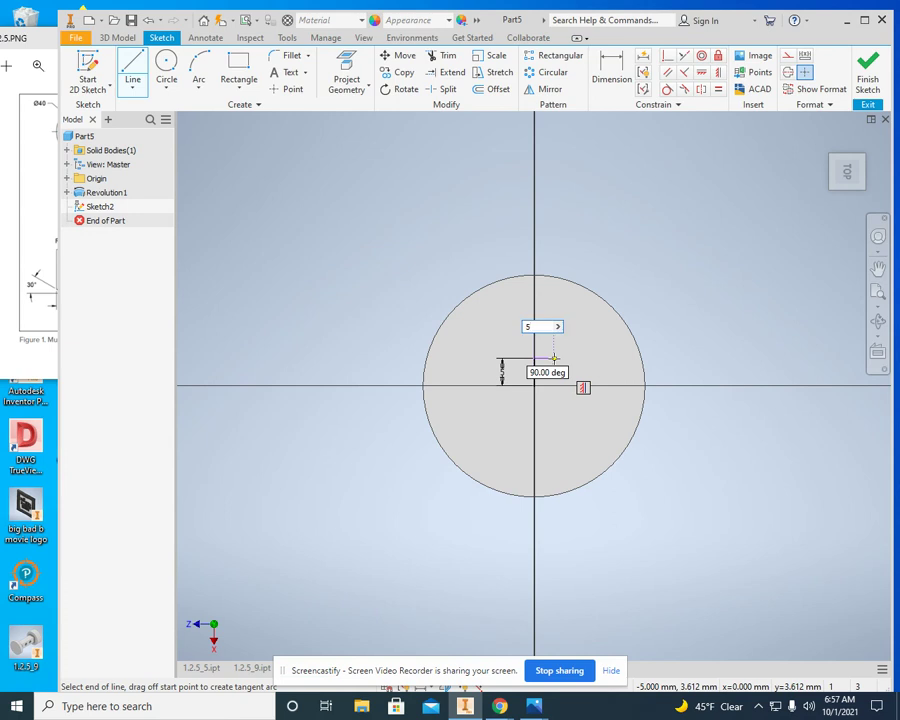
key(Return)
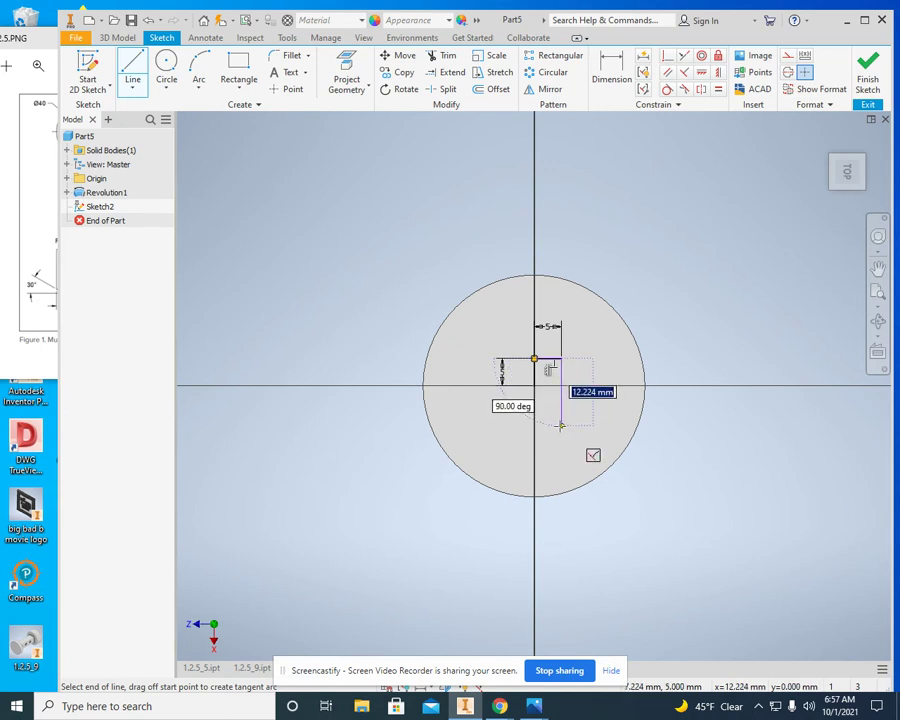
text(10)
key(Return)
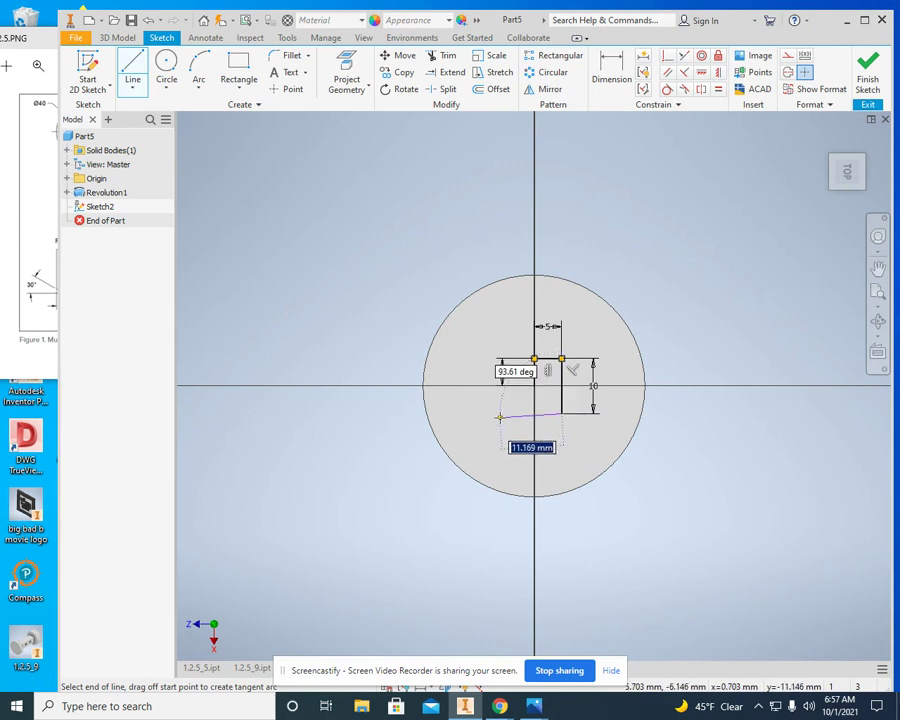
text(10)
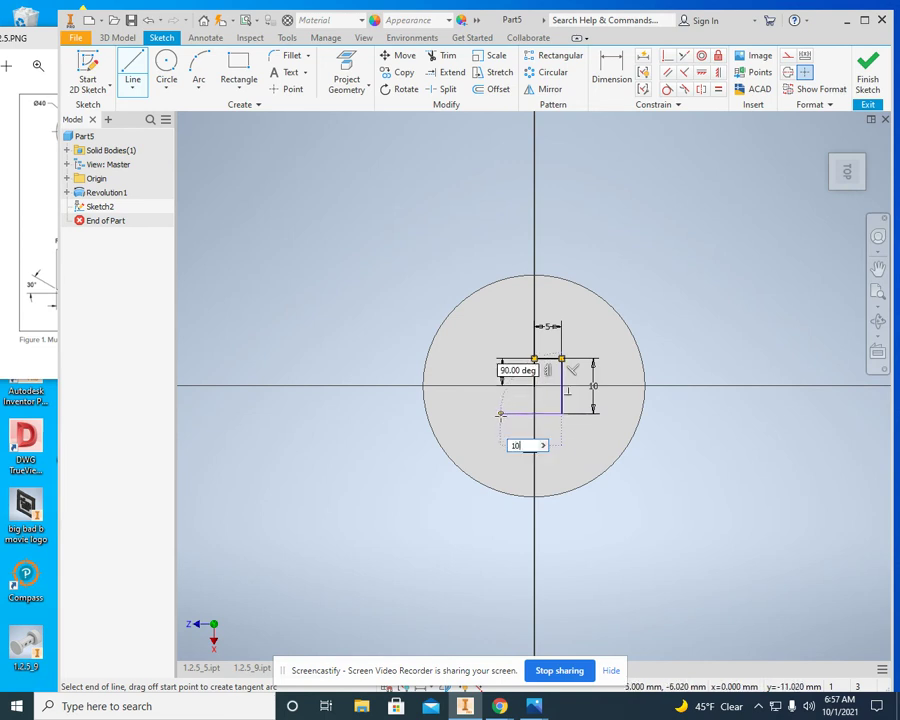
key(Return)
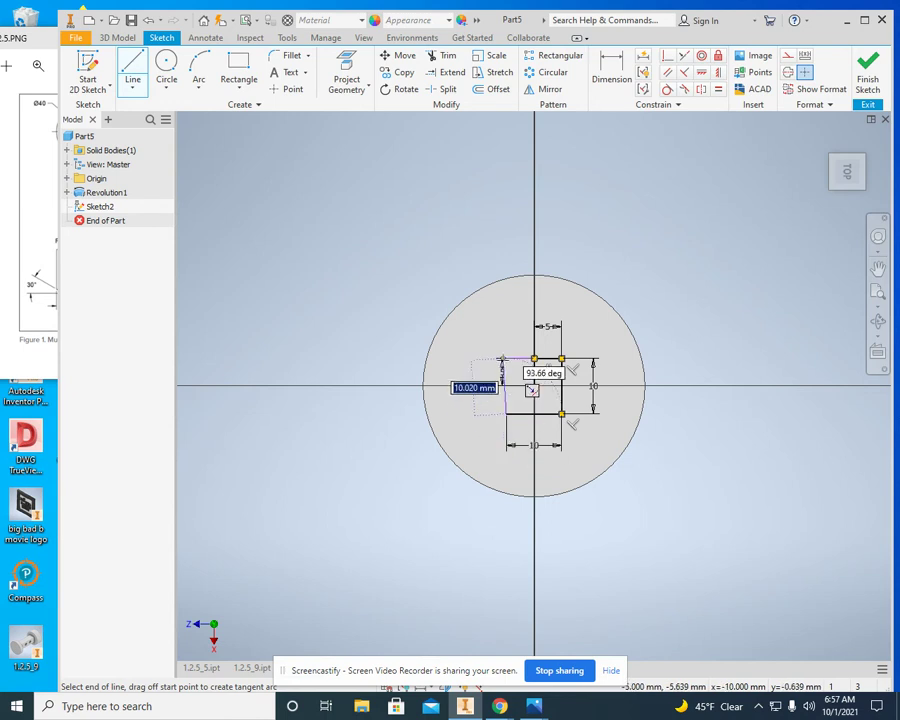
text(10)
key(Return)
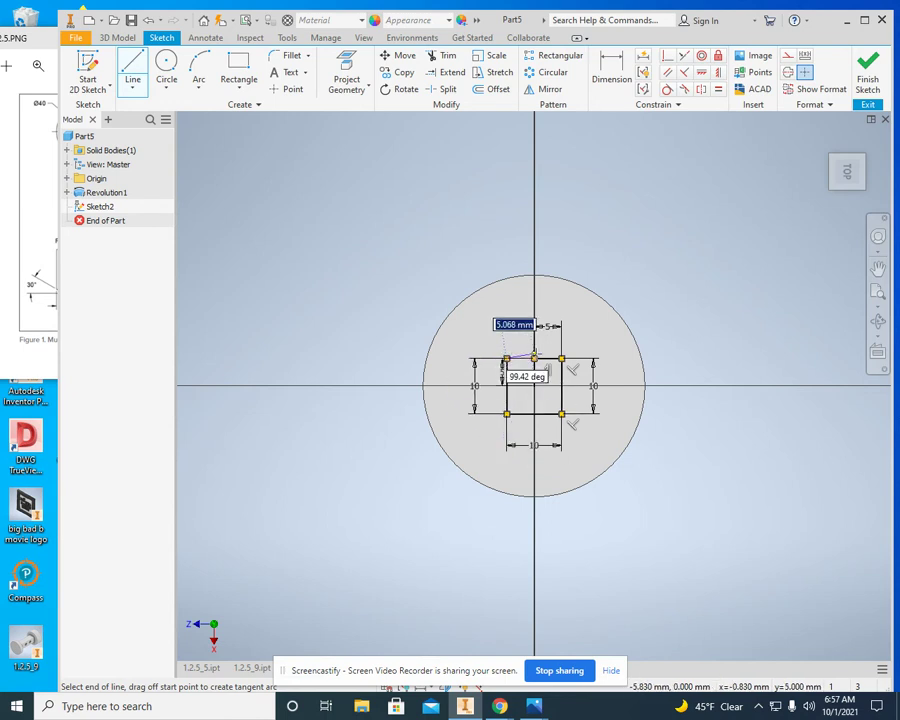
right_click(536, 349)
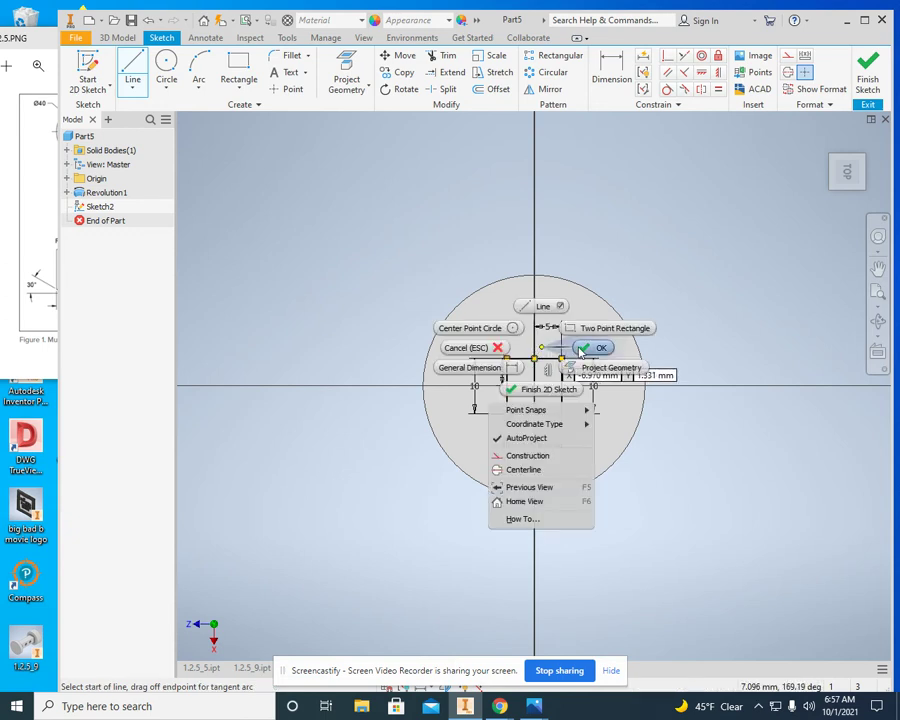
click(593, 347)
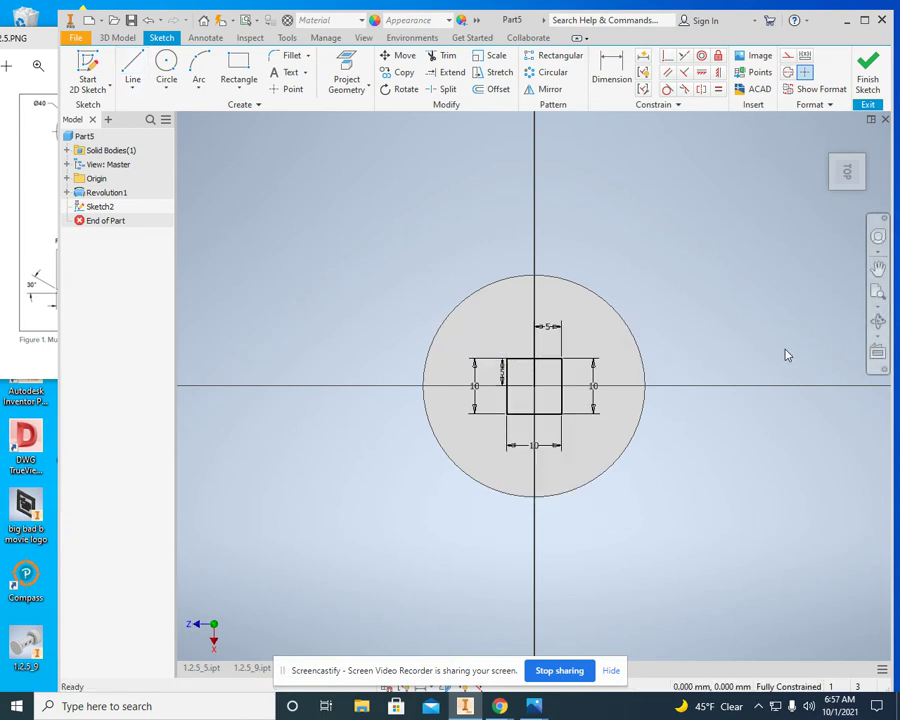
- Delete the stray short line and finish Sketch2
right_click(535, 378)
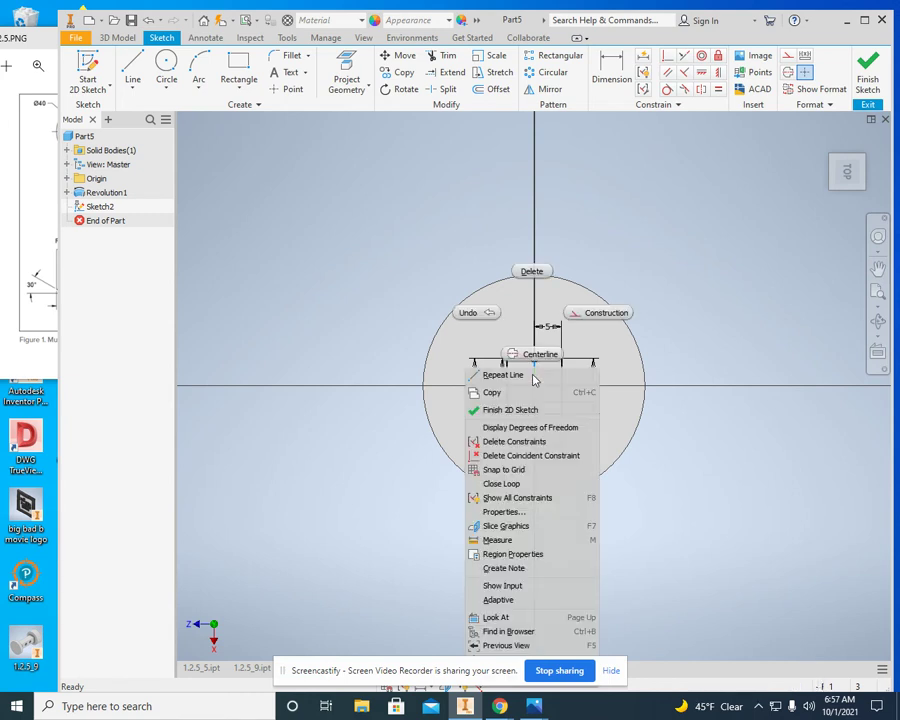
click(529, 270)
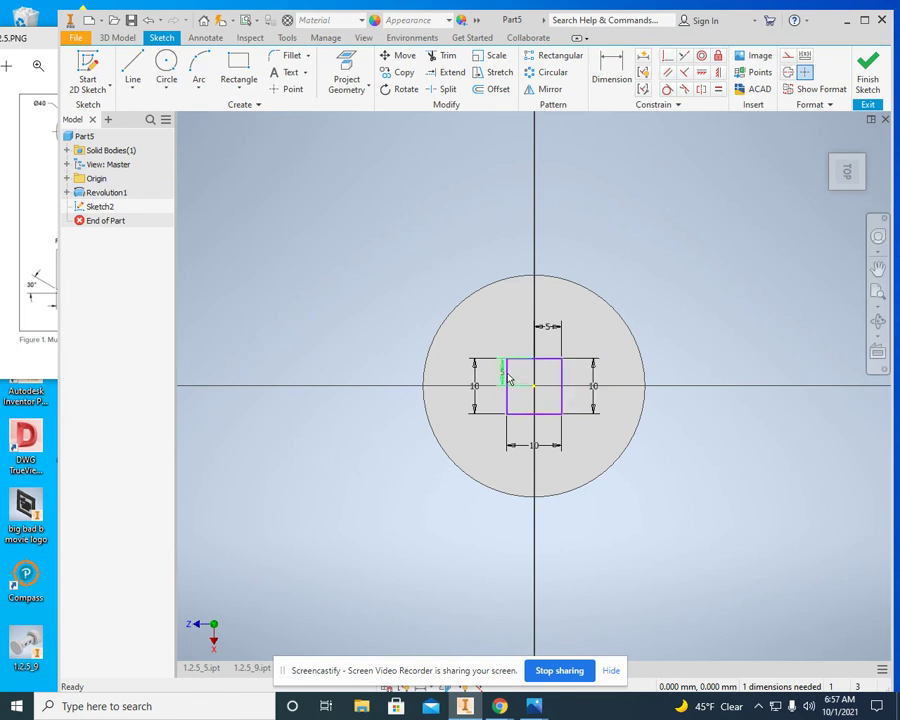
click(866, 79)
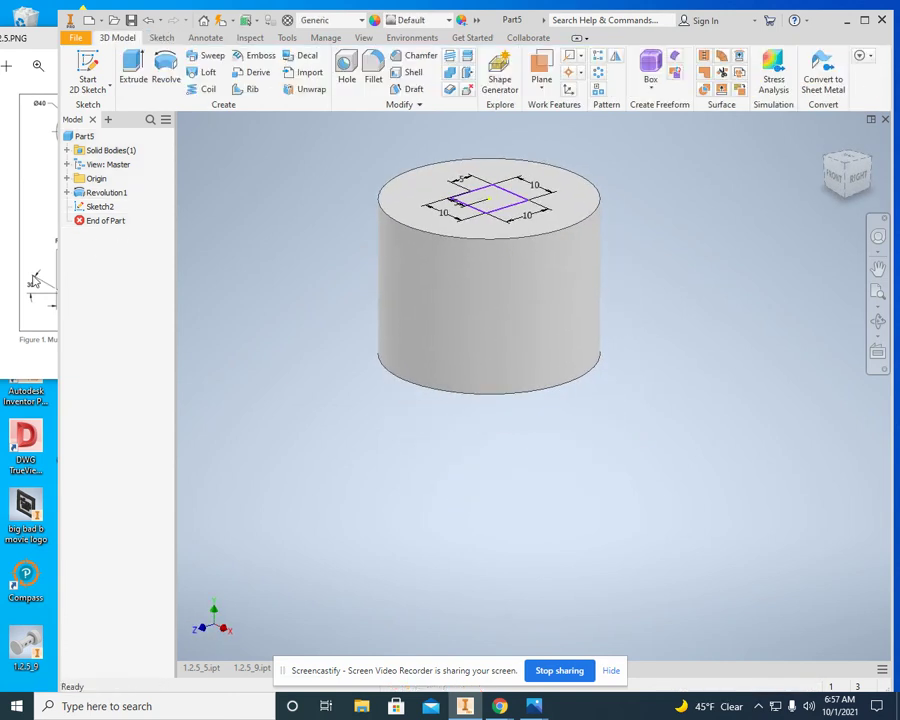
- Extrude the 10 mm square sketch 15 mm upward into a post
click(54, 248)
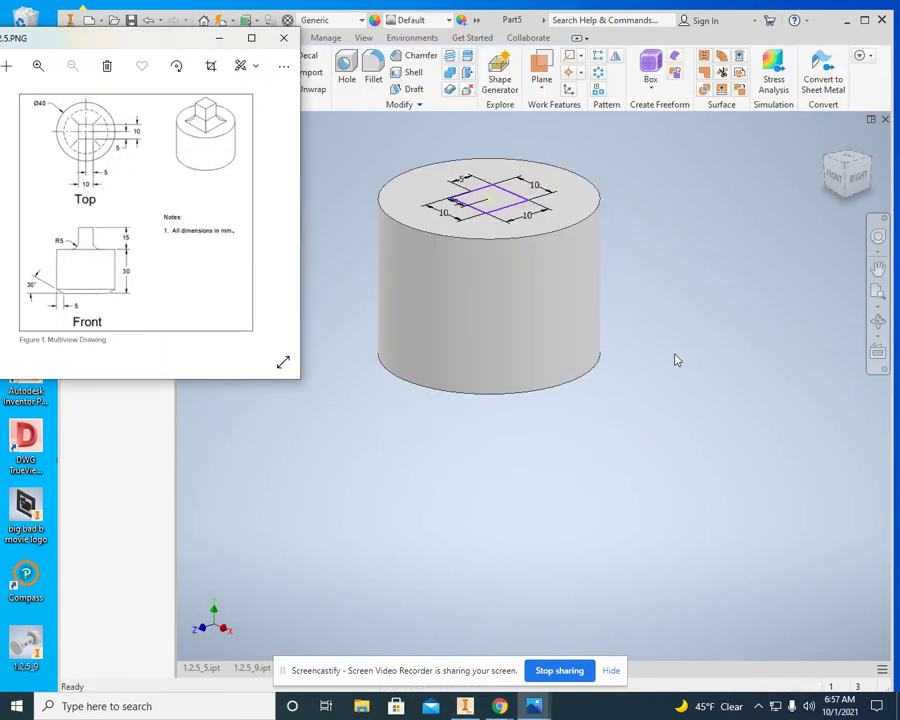
middle_drag(648, 367, 691, 464)
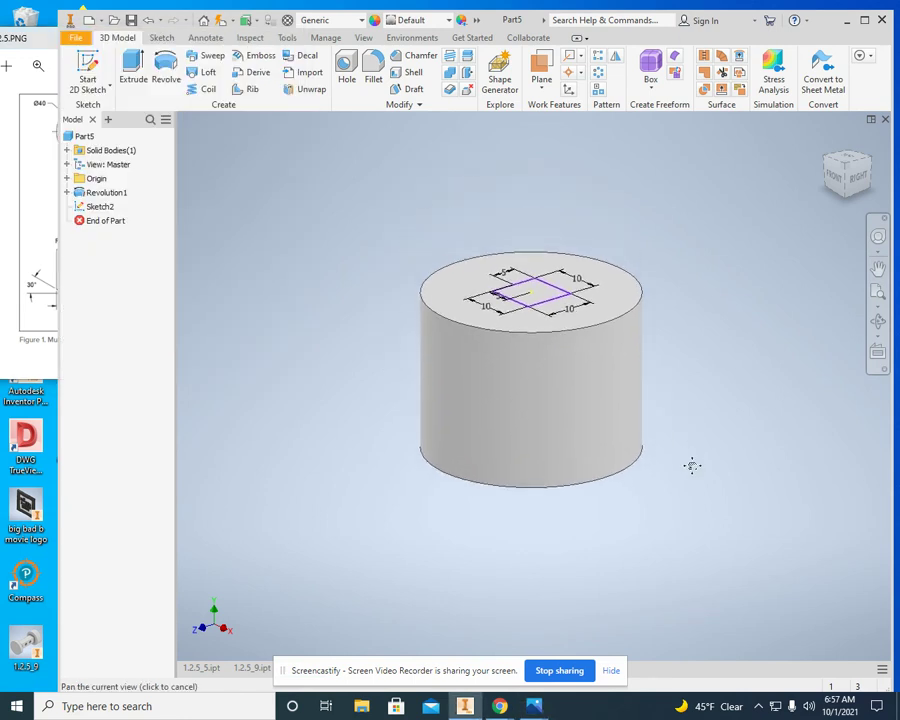
click(133, 67)
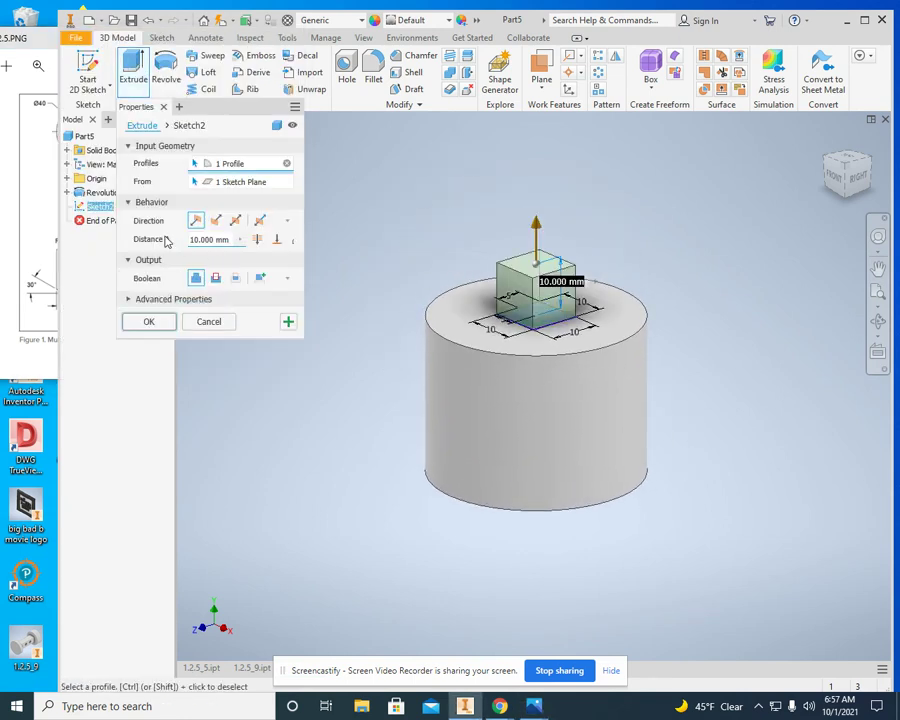
click(200, 238)
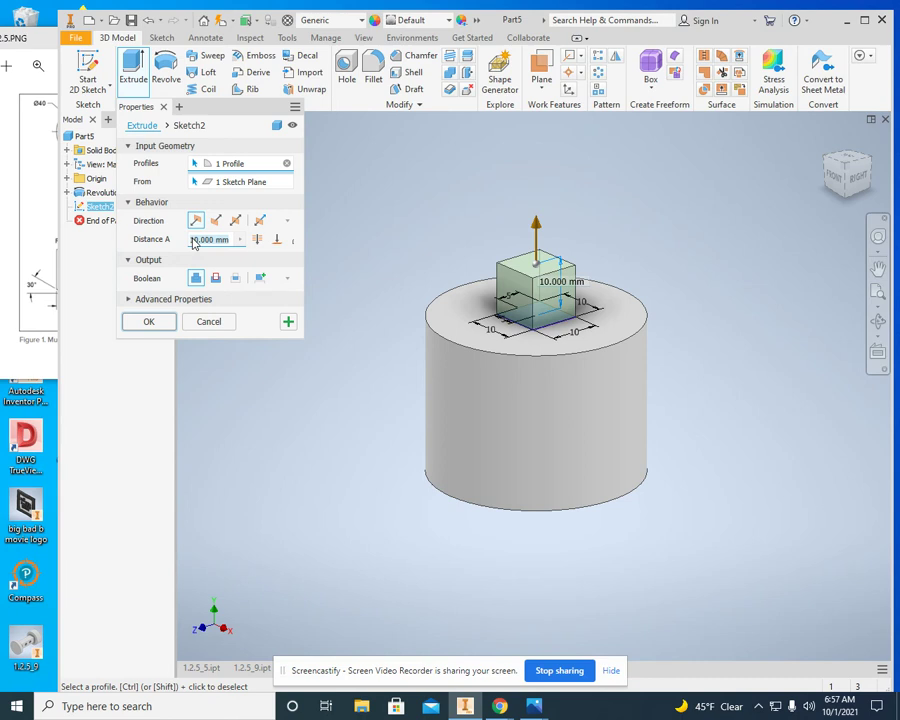
text(158)
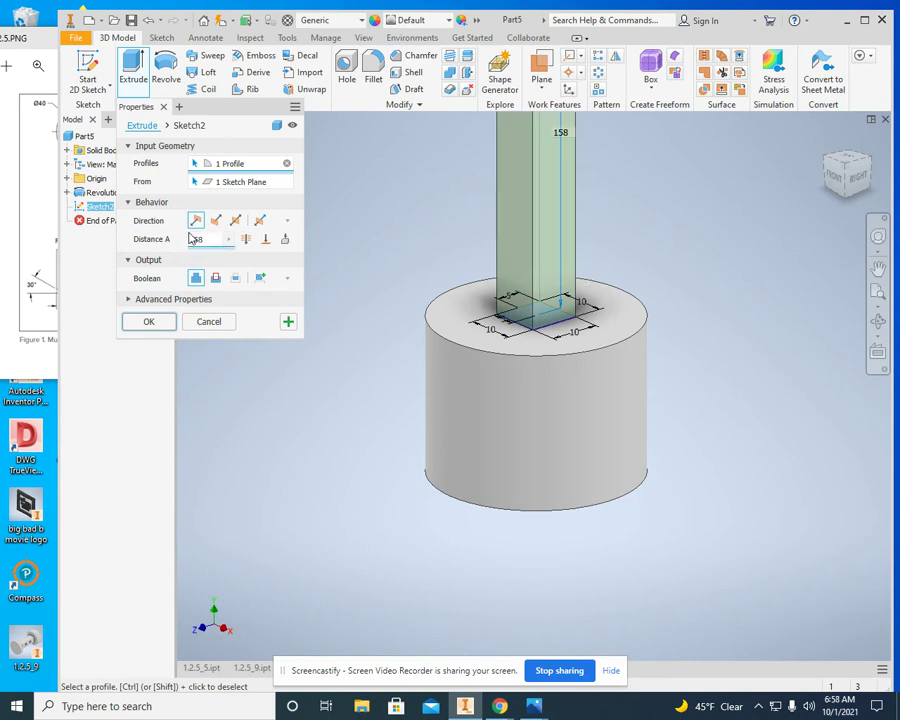
key(BackSpace)
key(BackSpace)
key(BackSpace)
text(15)
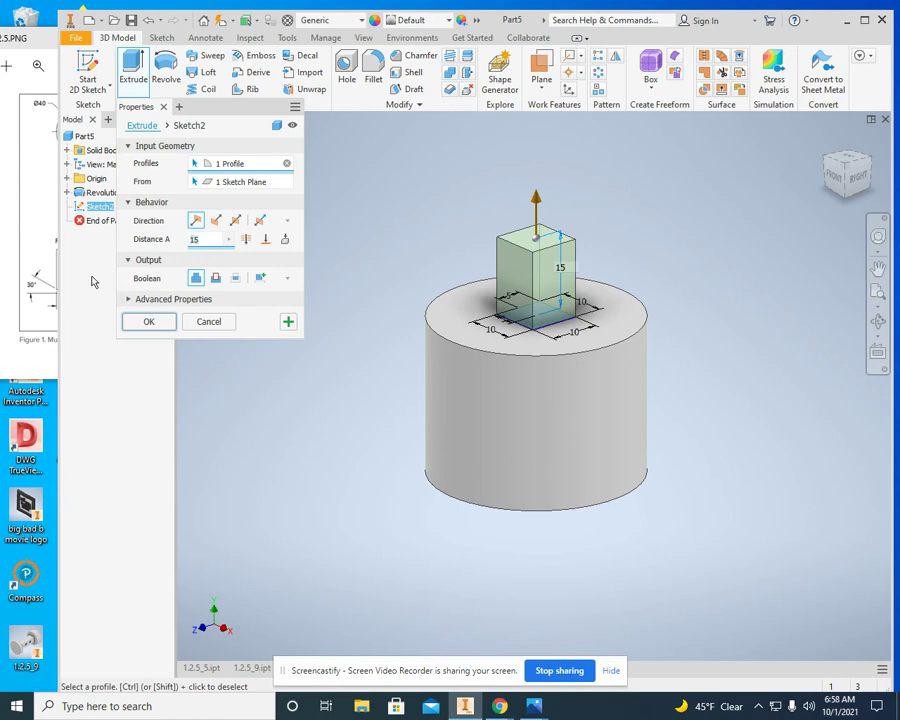
click(157, 324)
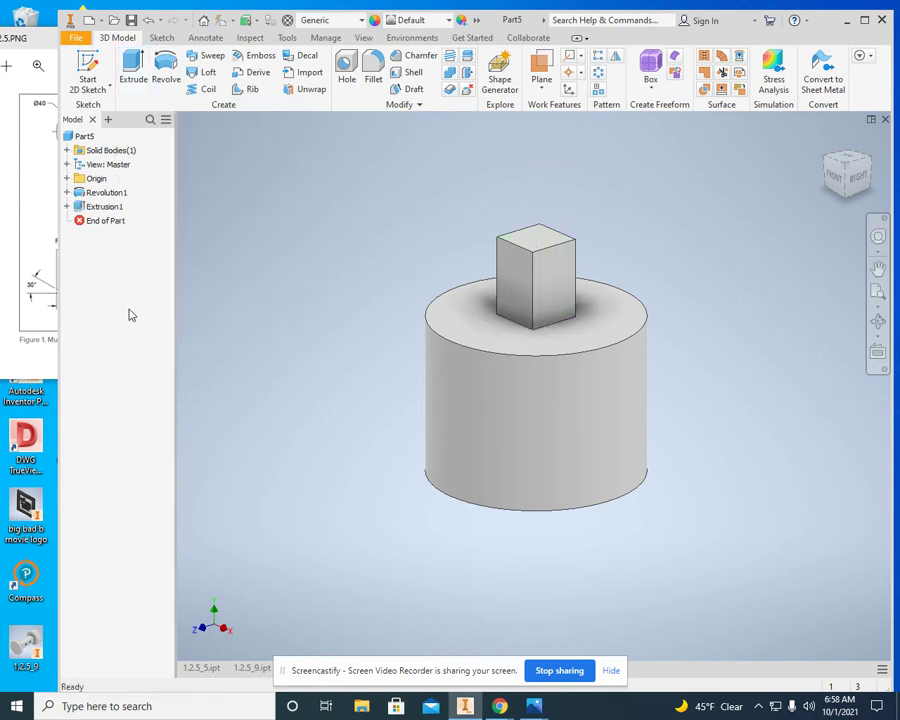
- Start a fillet, replacing the default 2 mm radius with 5 mm
click(26, 308)
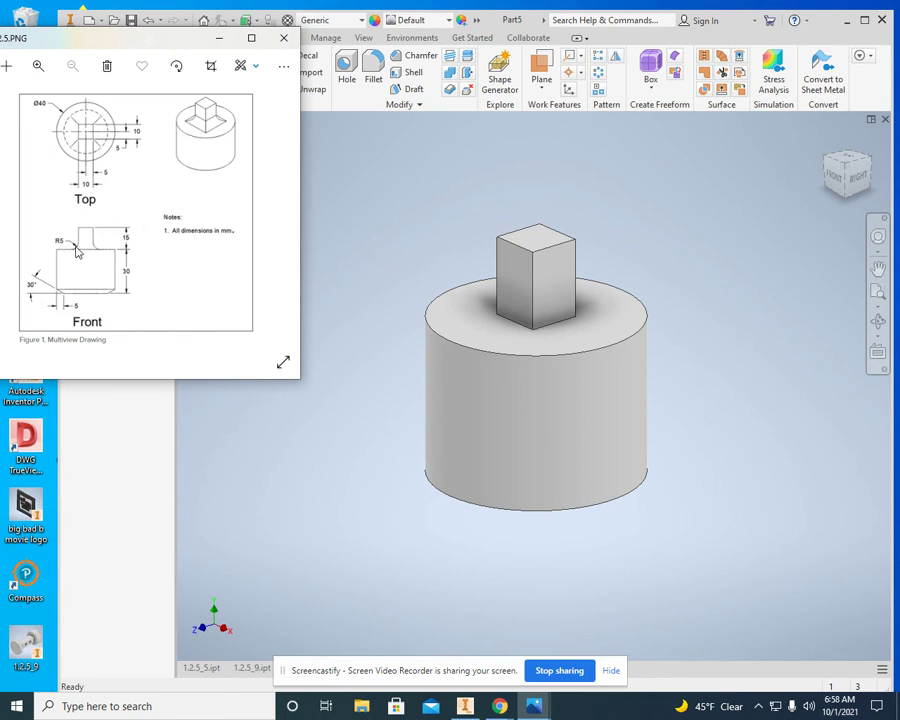
click(336, 232)
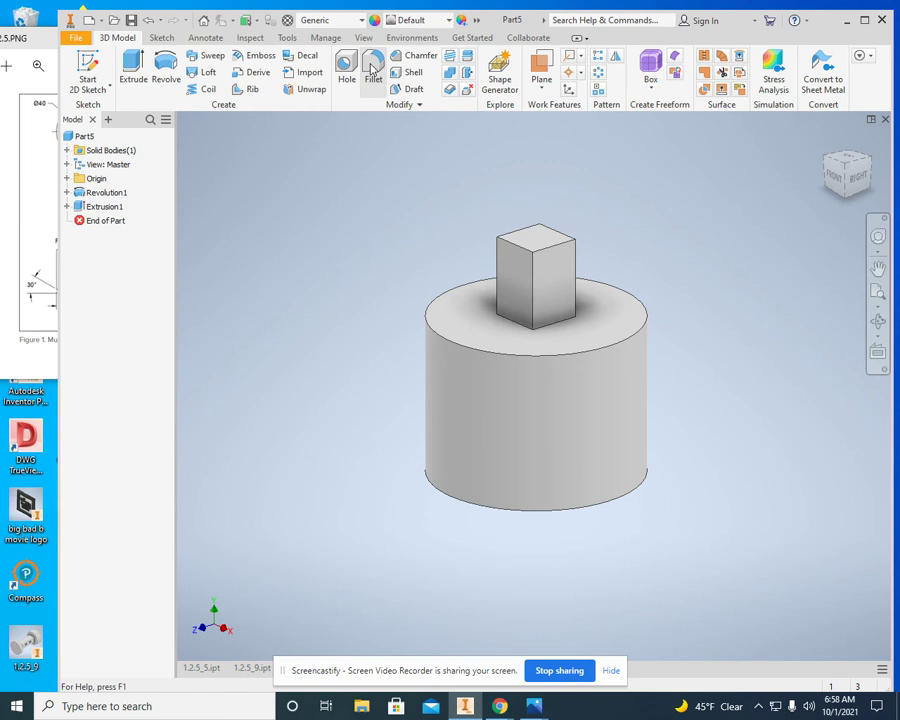
click(373, 70)
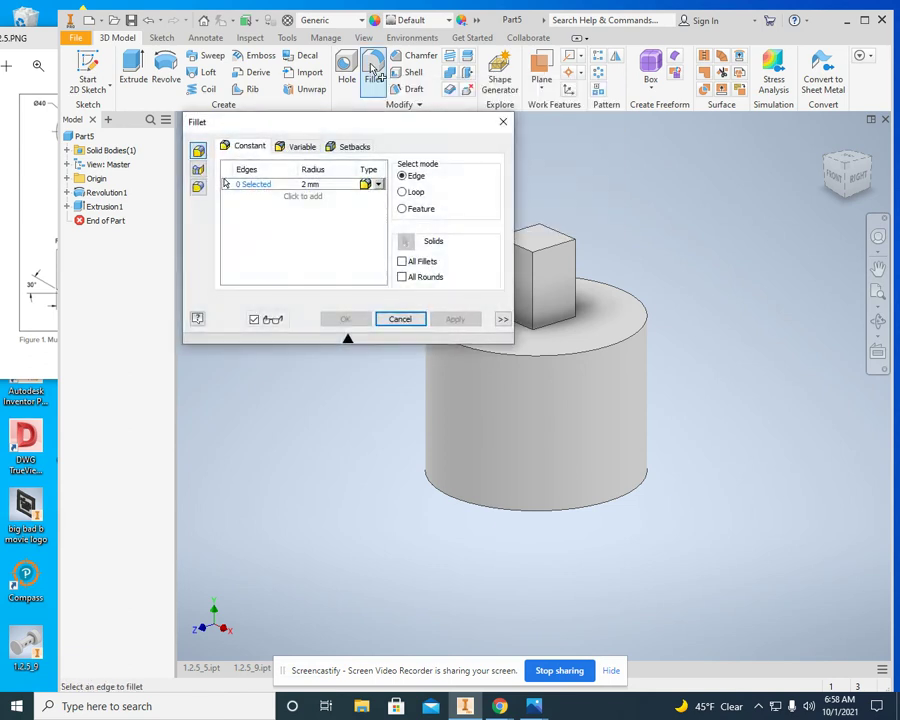
click(308, 184)
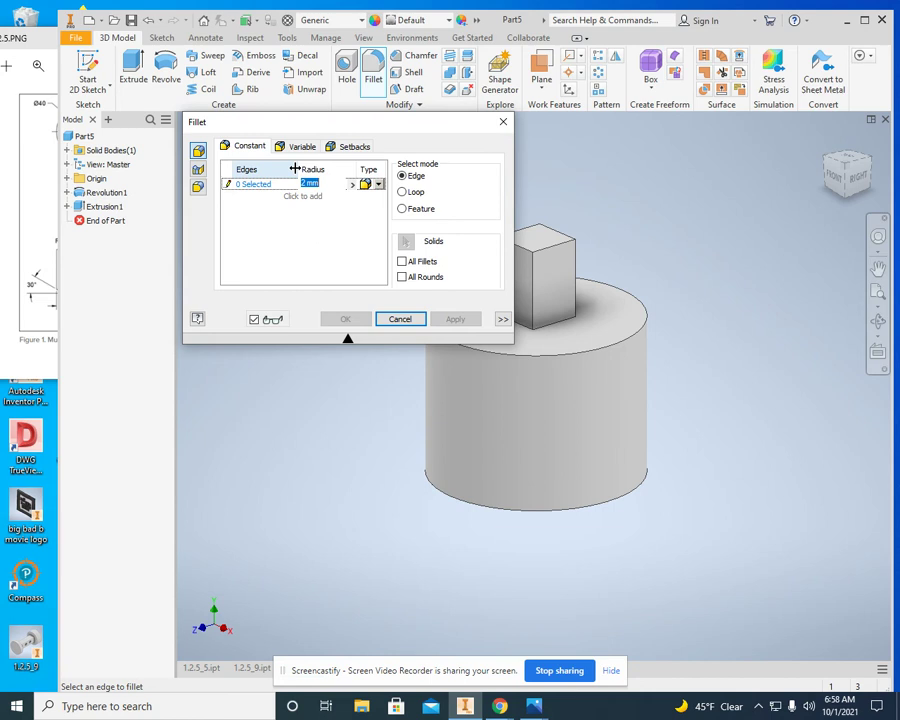
key(BackSpace)
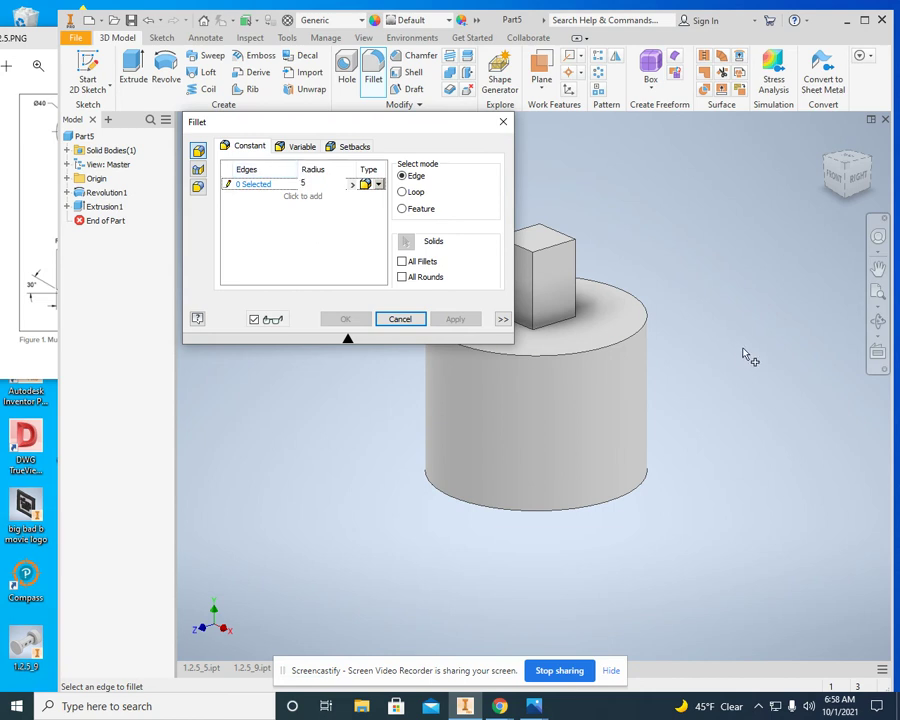
- Select the first three base edges of the post, orbiting to reach hidden ones
click(562, 337)
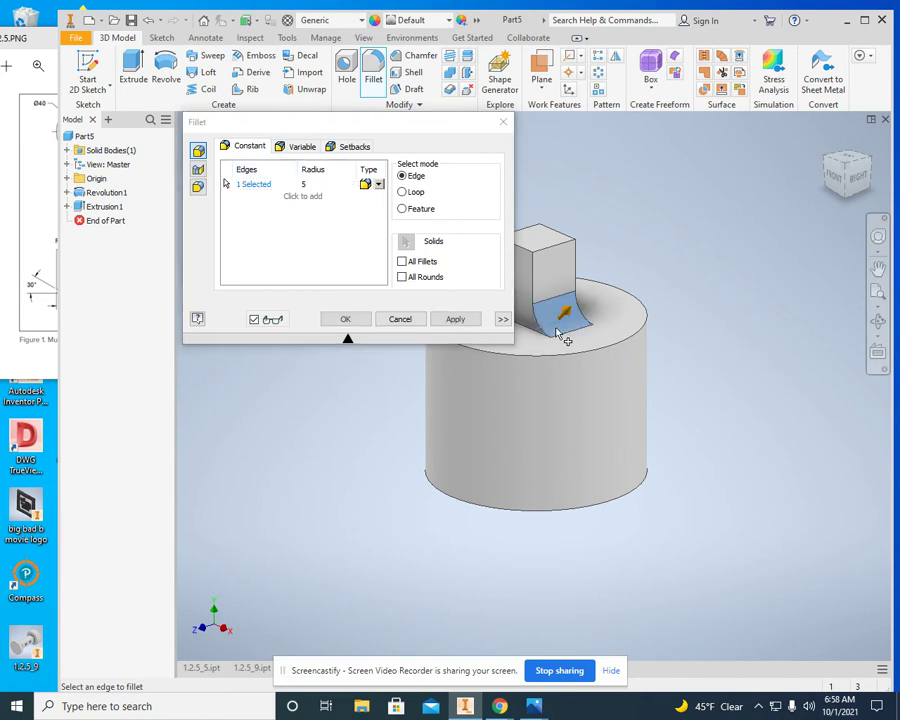
middle_drag(584, 336, 670, 345)
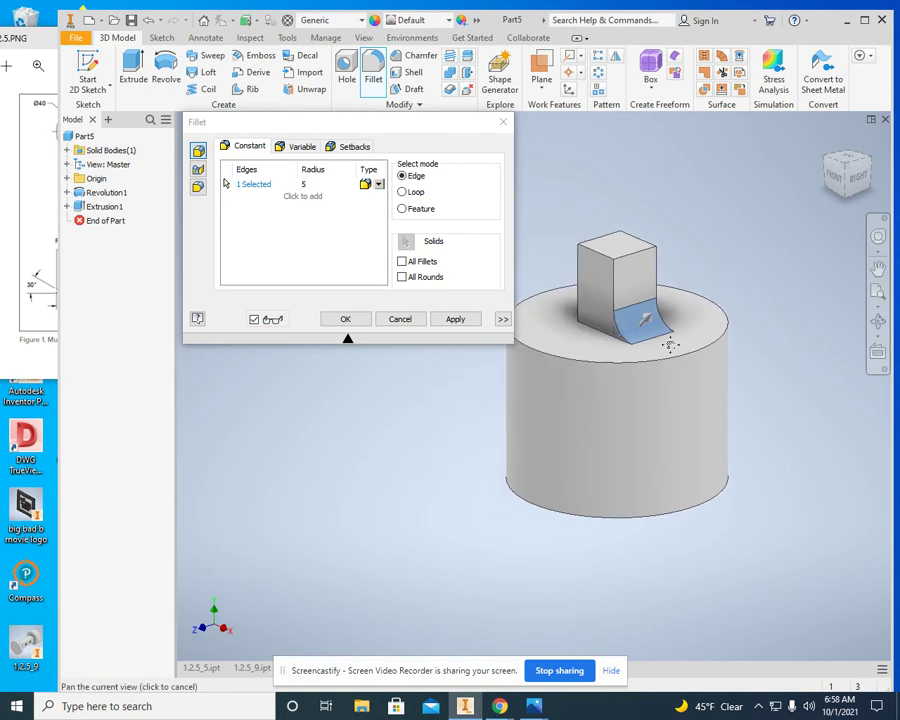
click(597, 332)
click(878, 322)
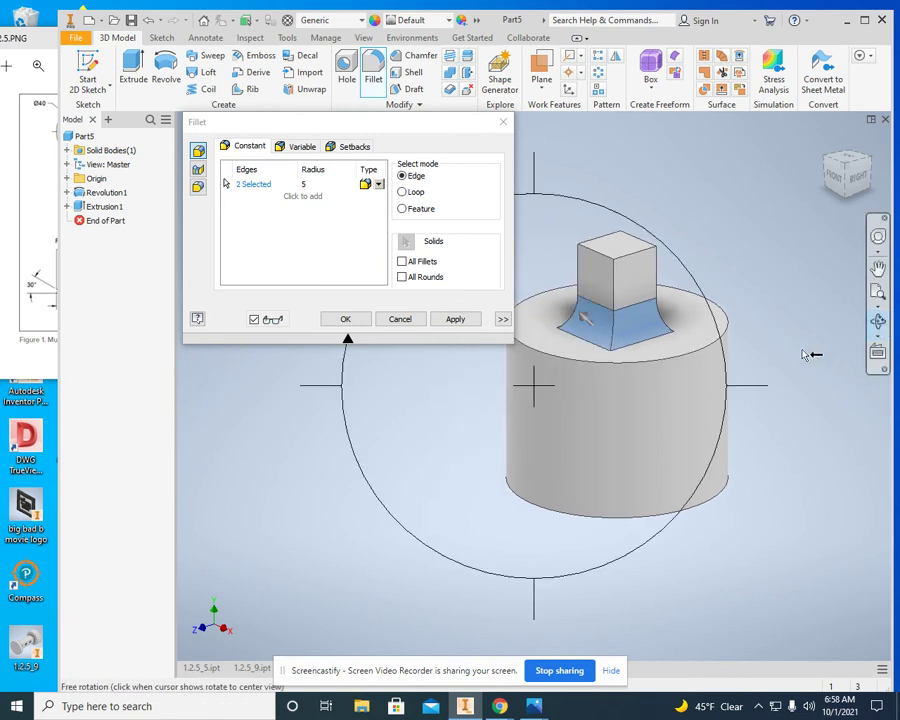
drag(652, 360, 563, 358)
right_click(560, 358)
click(610, 358)
click(521, 258)
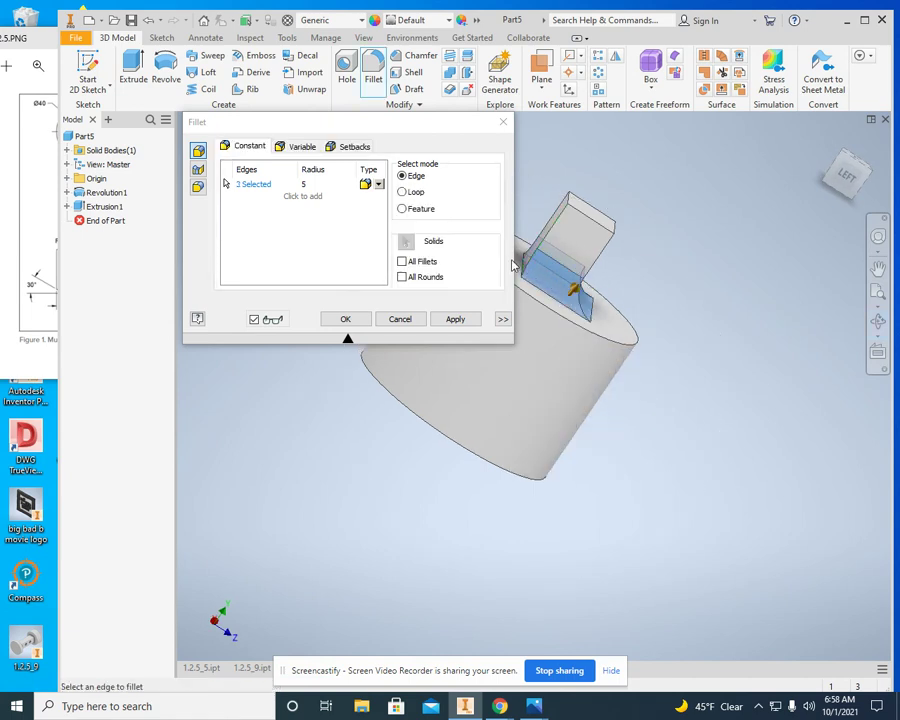
- Select the fourth base edge at the post's back and apply the 5 mm fillet
click(878, 268)
drag(673, 307, 776, 340)
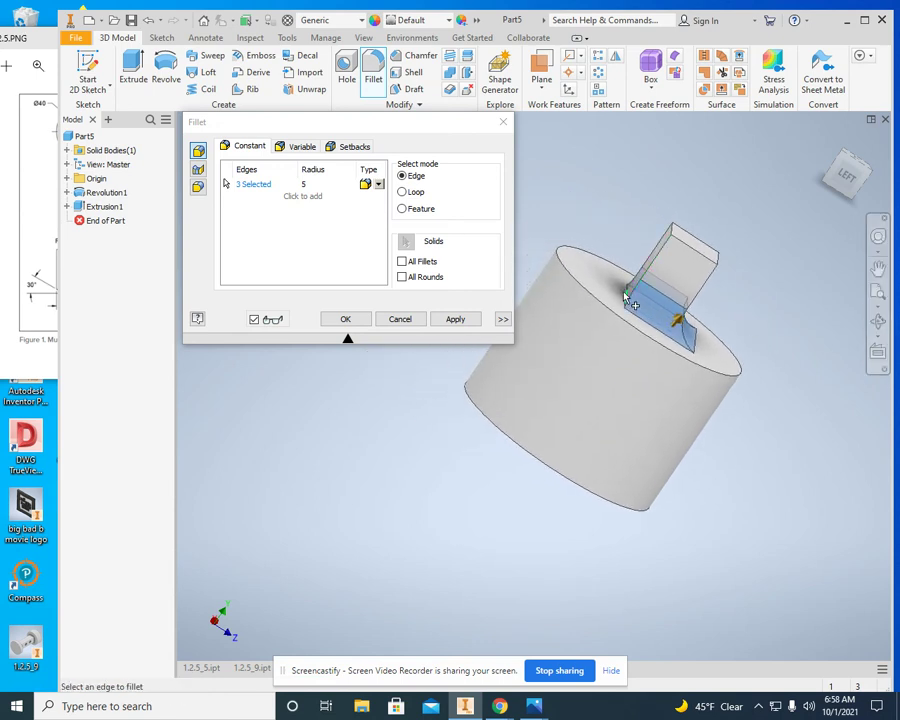
click(876, 321)
drag(725, 343, 589, 400)
right_click(614, 367)
click(662, 365)
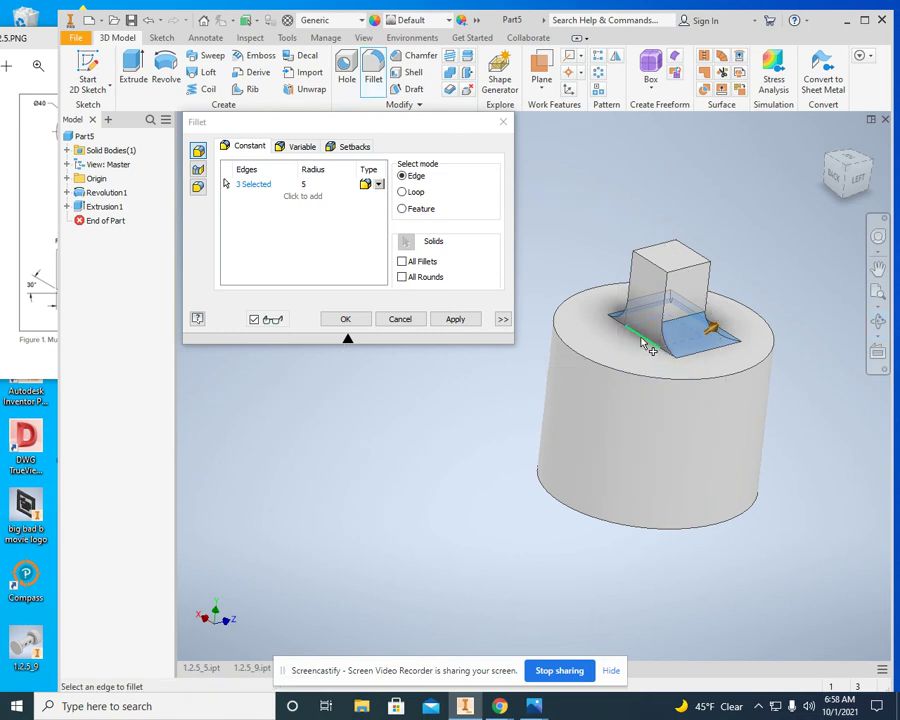
click(645, 342)
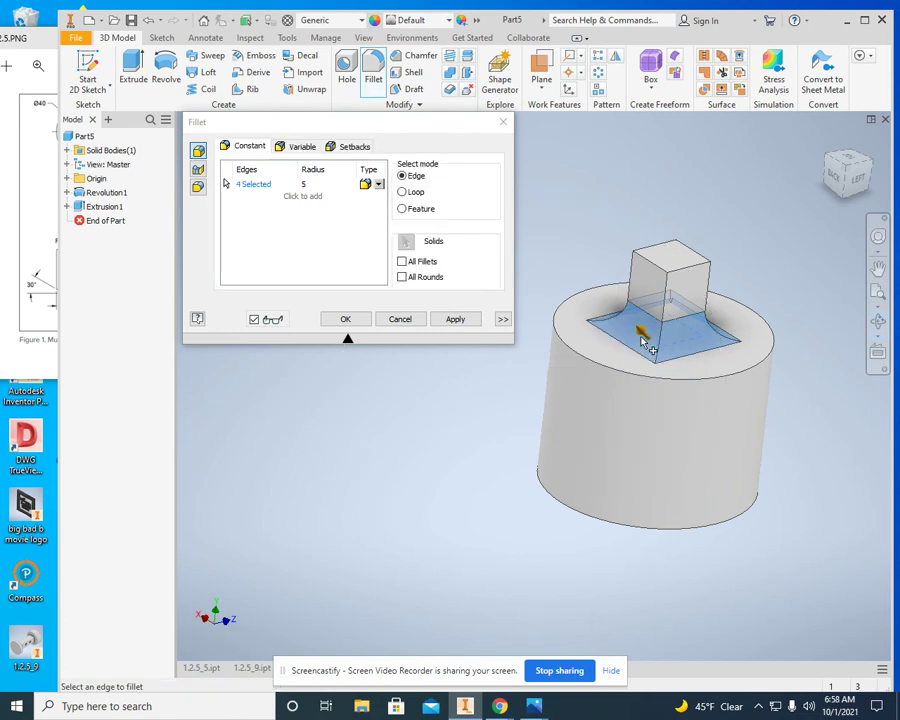
click(459, 321)
click(400, 319)
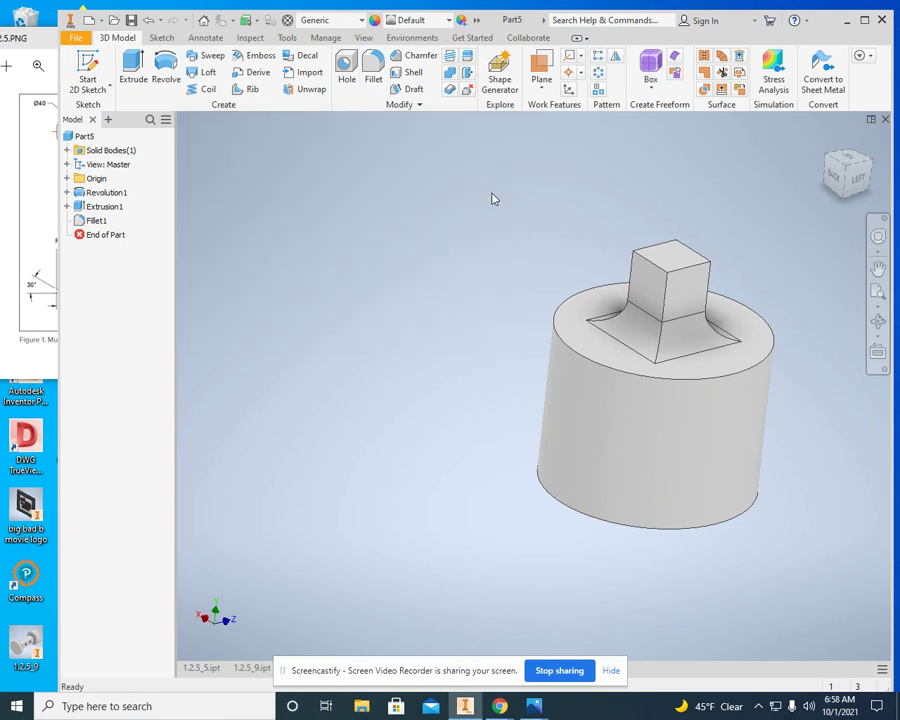
- Orbit the part to inspect the R5 fillet at the square post's base
click(878, 320)
drag(671, 345, 599, 341)
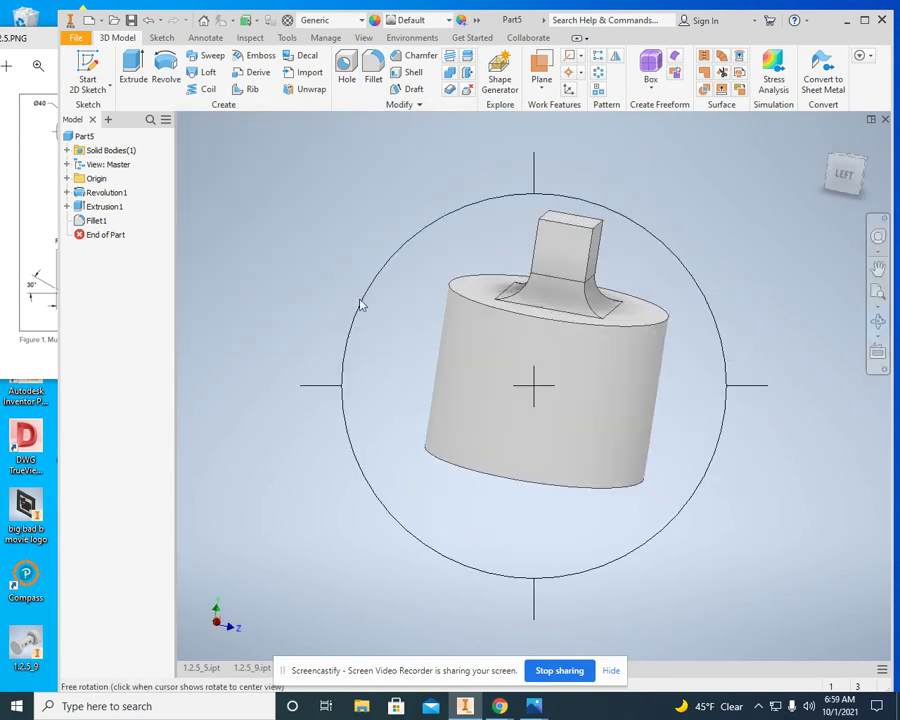
right_click(352, 302)
click(408, 297)
- Check the 30° chamfer note on the multiview drawing in Photos, then return to Inventor
click(2, 305)
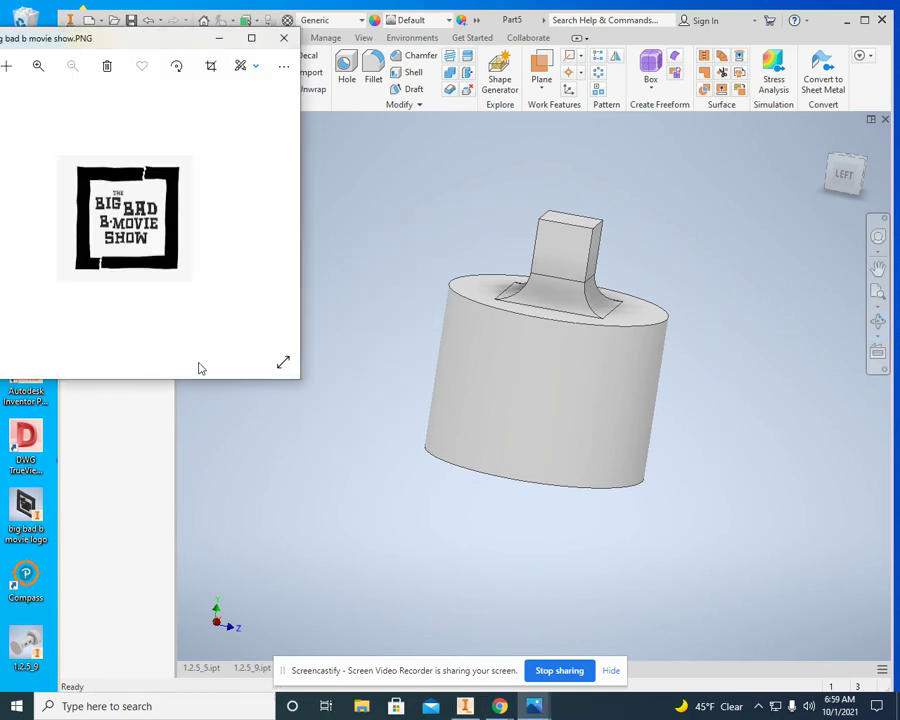
click(285, 222)
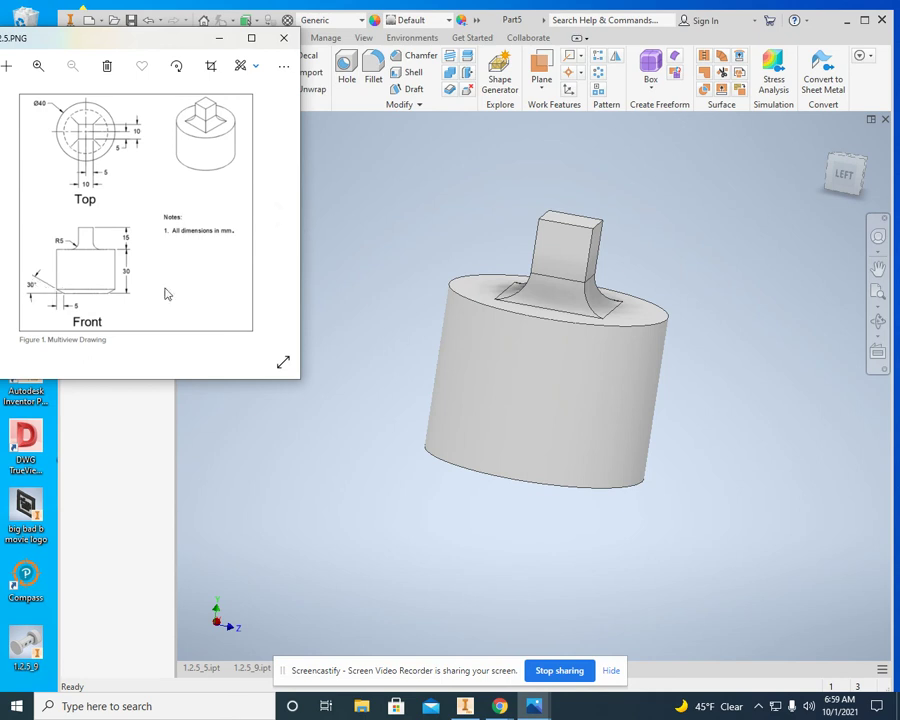
click(340, 282)
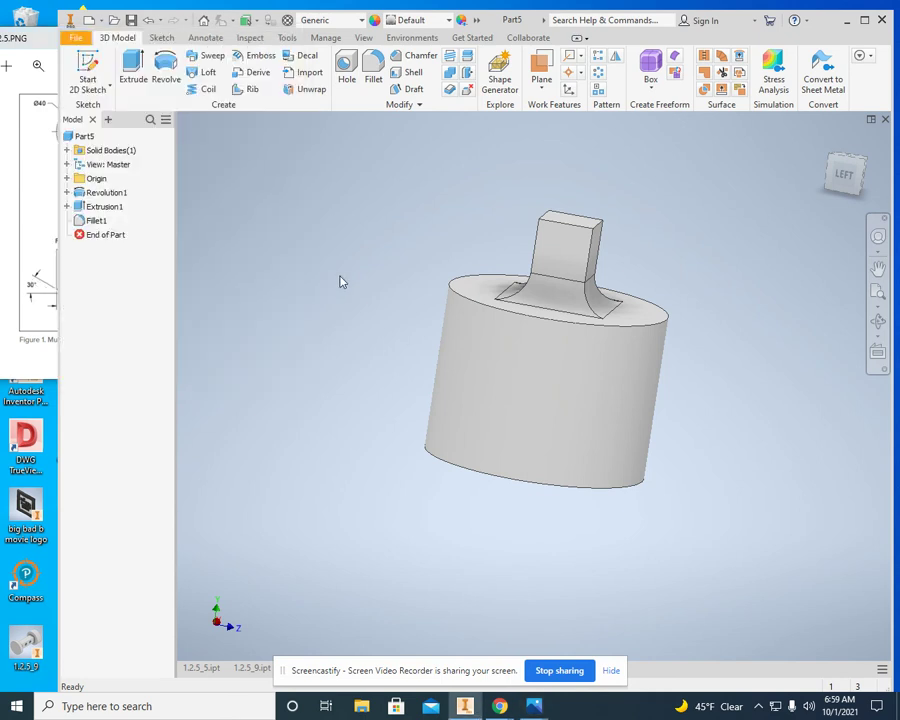
- Start a Distance and Angle chamfer with 5 mm distance and 30° angle
click(405, 62)
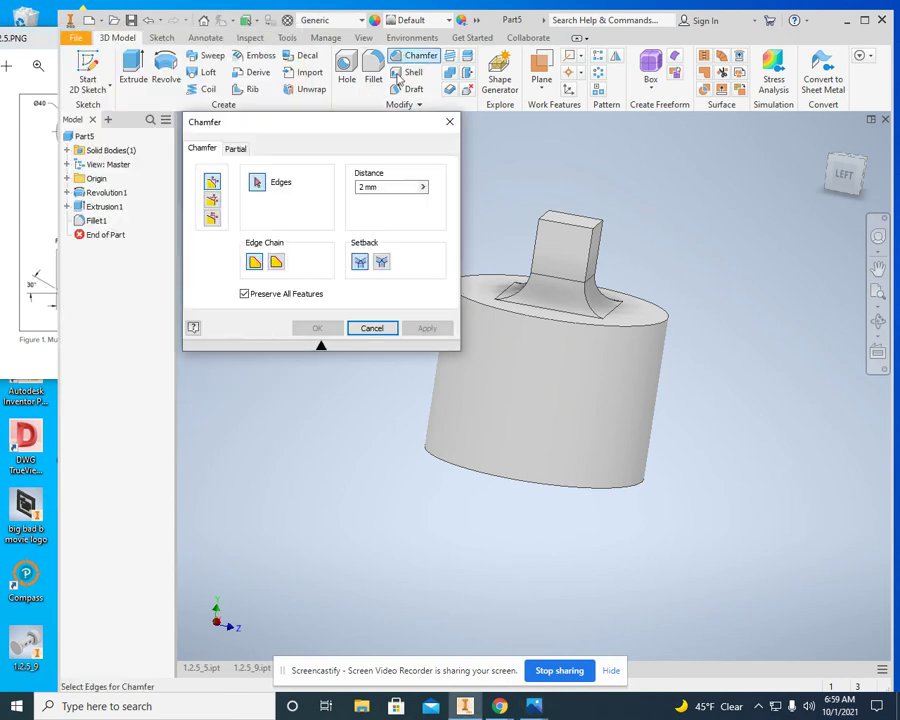
drag(391, 187, 361, 184)
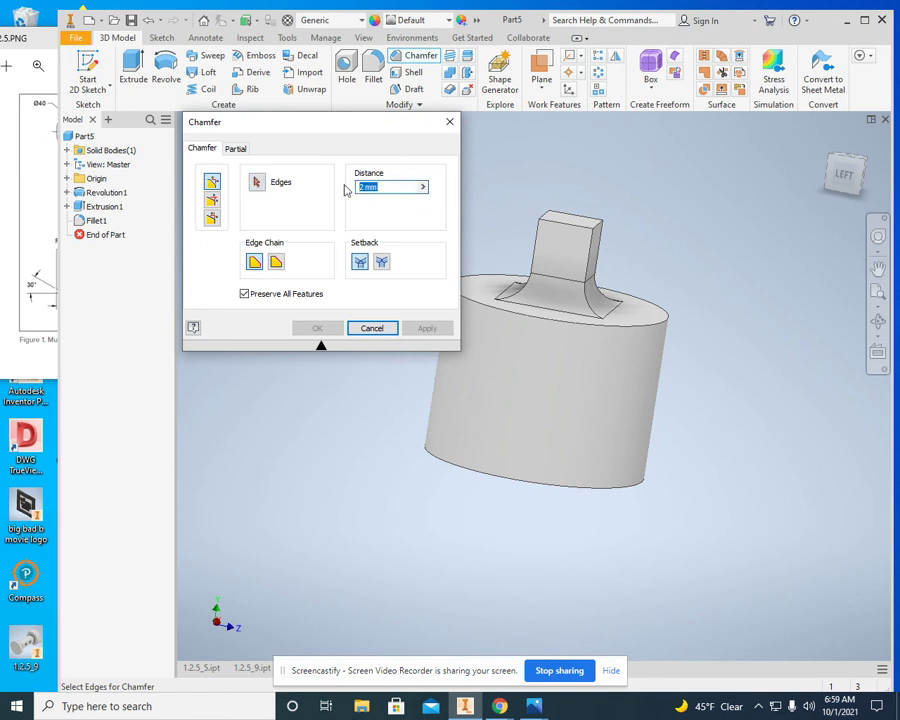
click(211, 200)
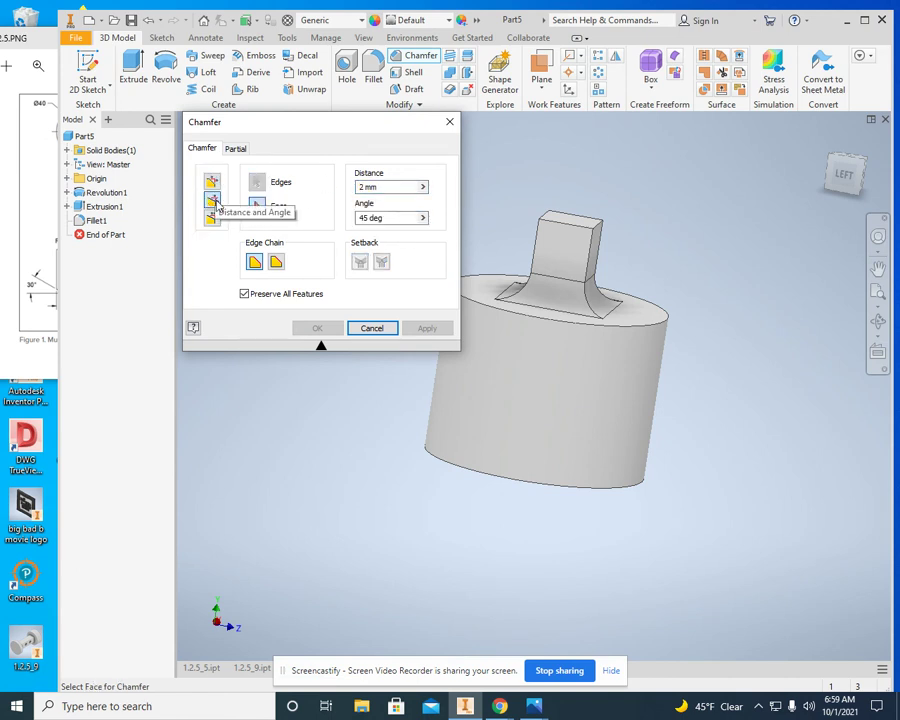
drag(396, 190, 362, 187)
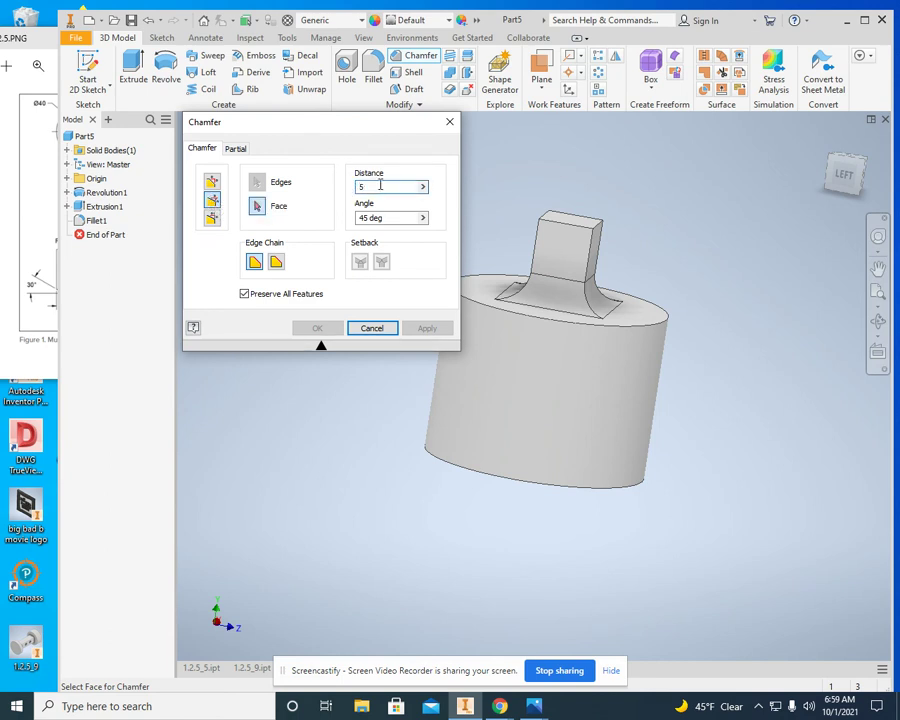
key(Tab)
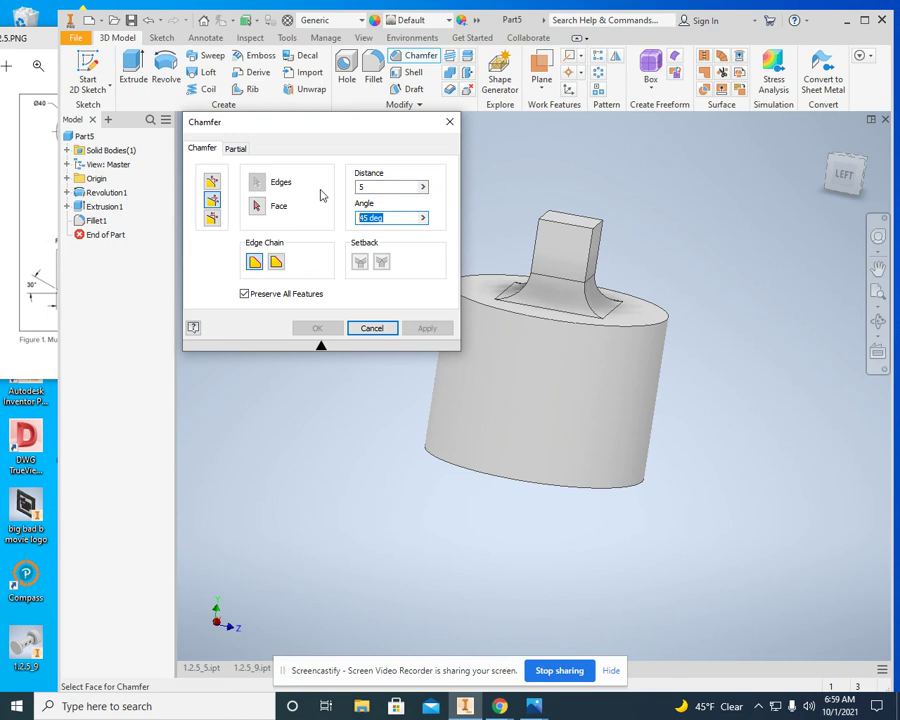
text(30)
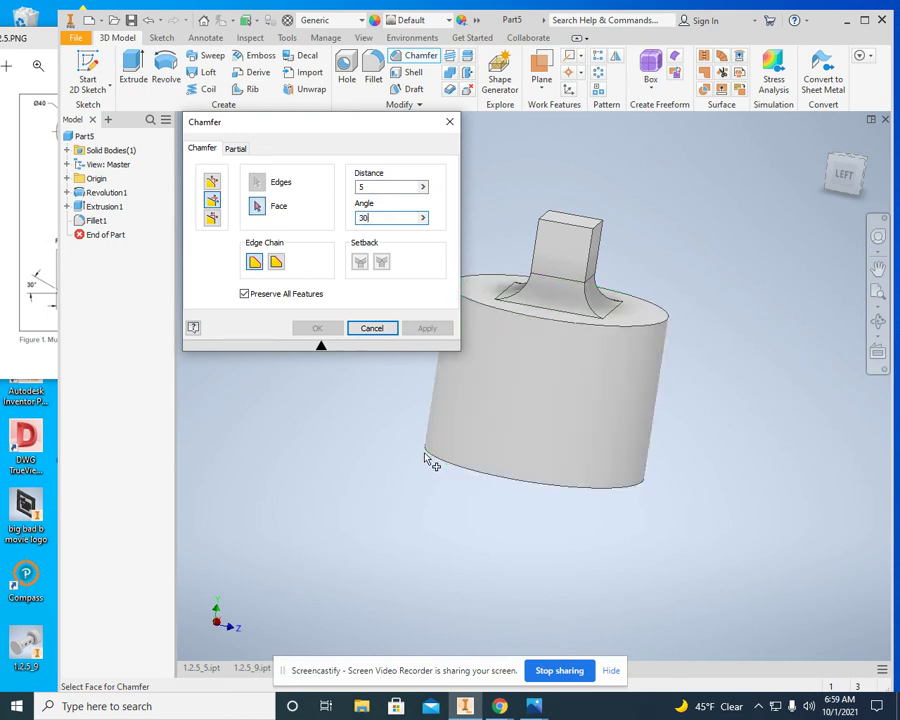
- Orbit to the underside, pick the bottom face, and apply the chamfer to its edge
click(878, 321)
drag(544, 394, 534, 317)
right_click(534, 317)
click(502, 376)
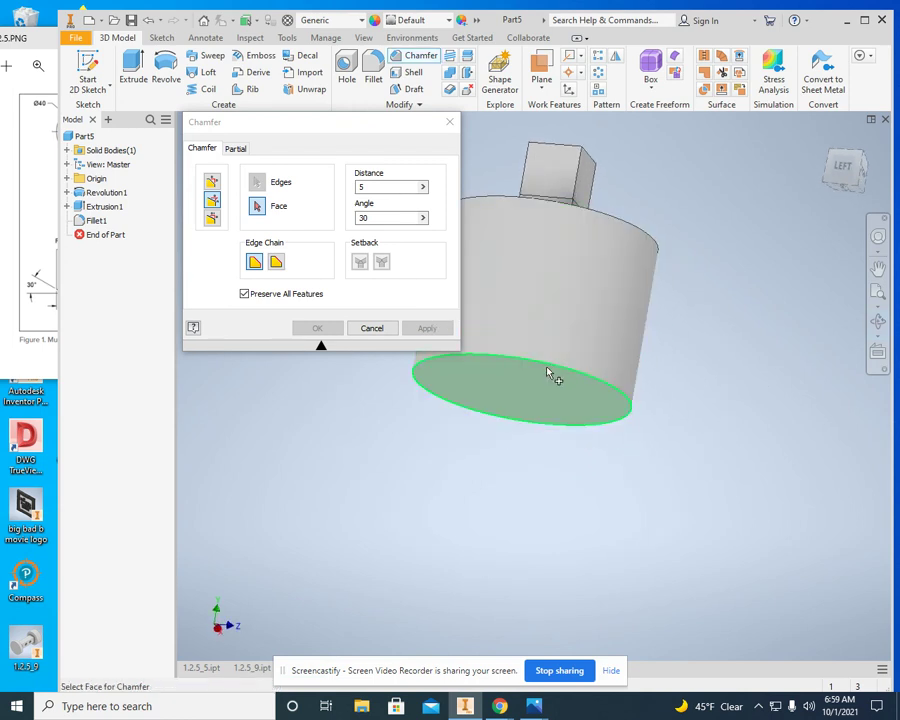
click(548, 374)
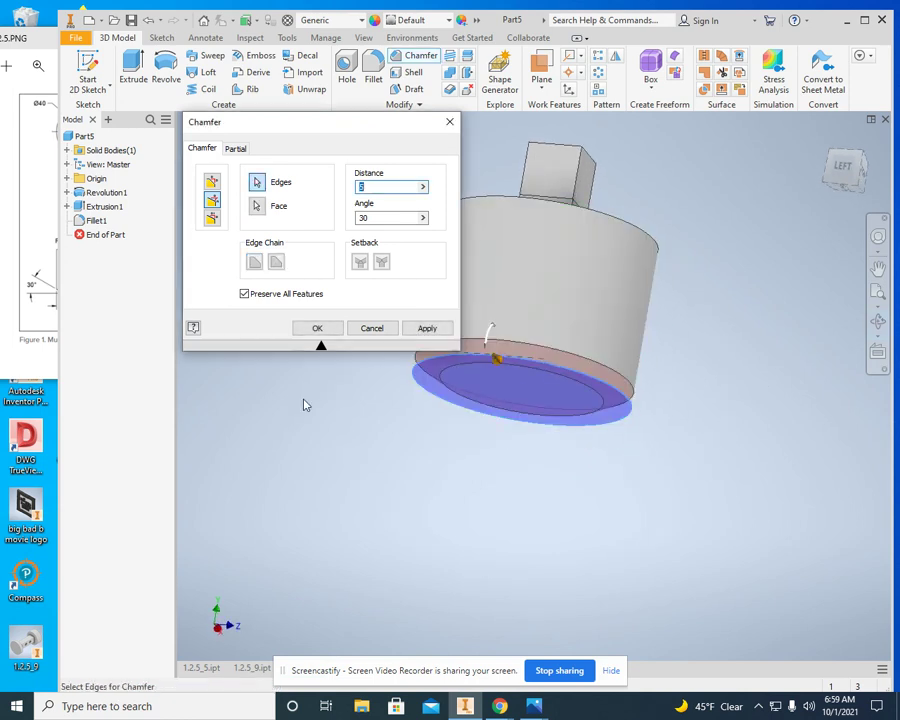
click(427, 328)
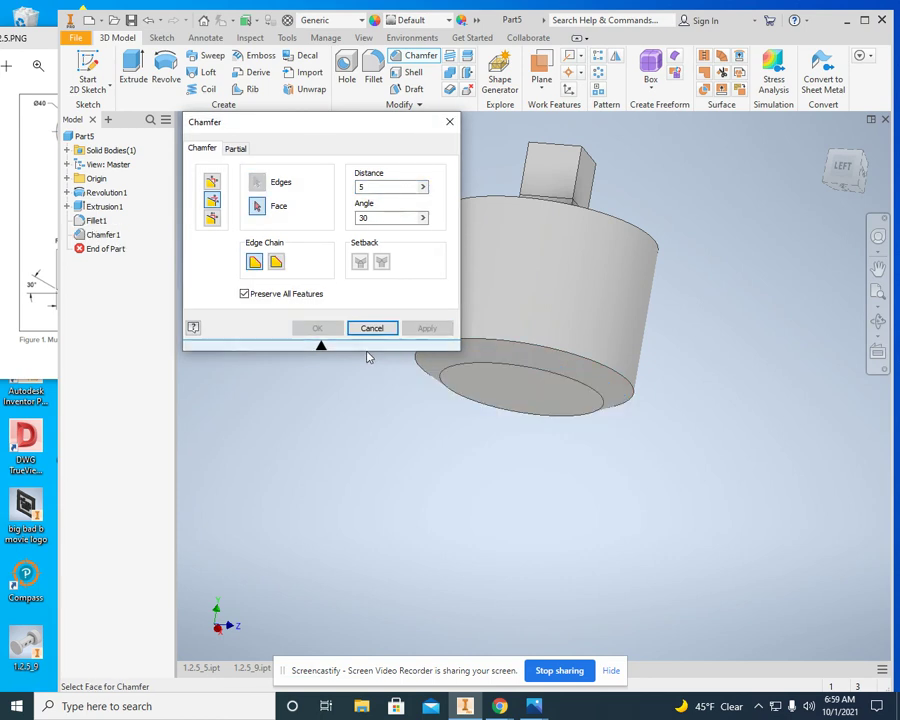
click(449, 121)
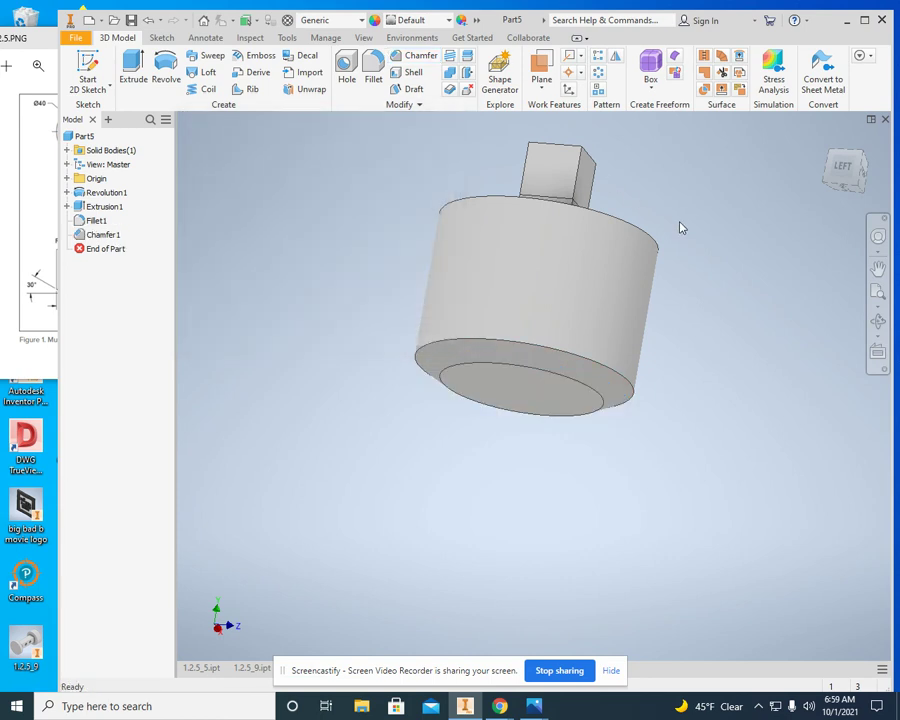
- Orbit the part and compare it with the 1.2.5 multiview drawing, then return to Inventor
click(879, 320)
drag(643, 301, 245, 300)
click(40, 222)
click(279, 216)
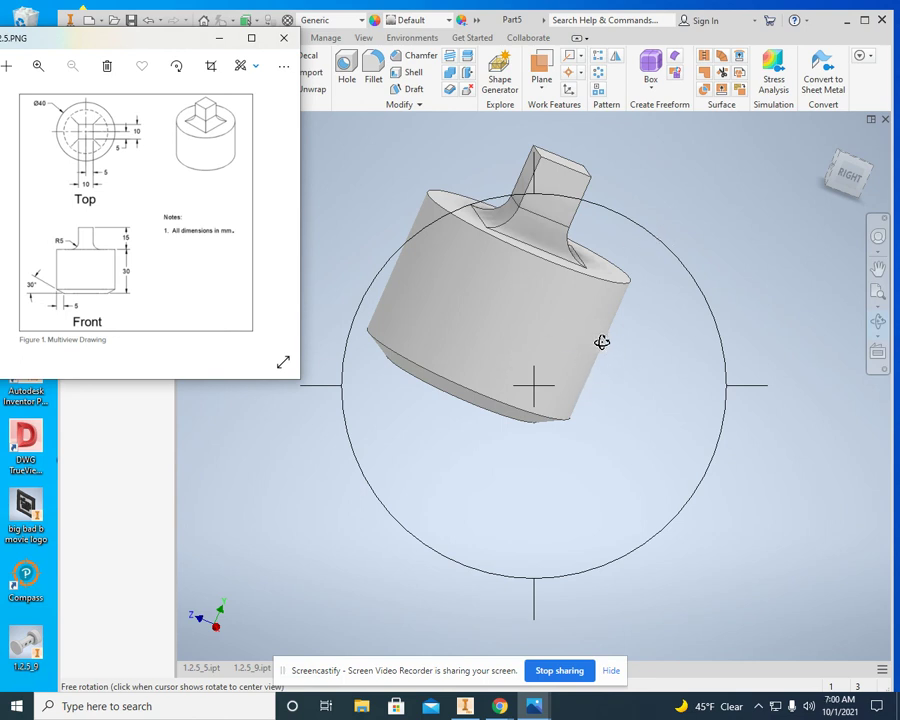
right_click(787, 310)
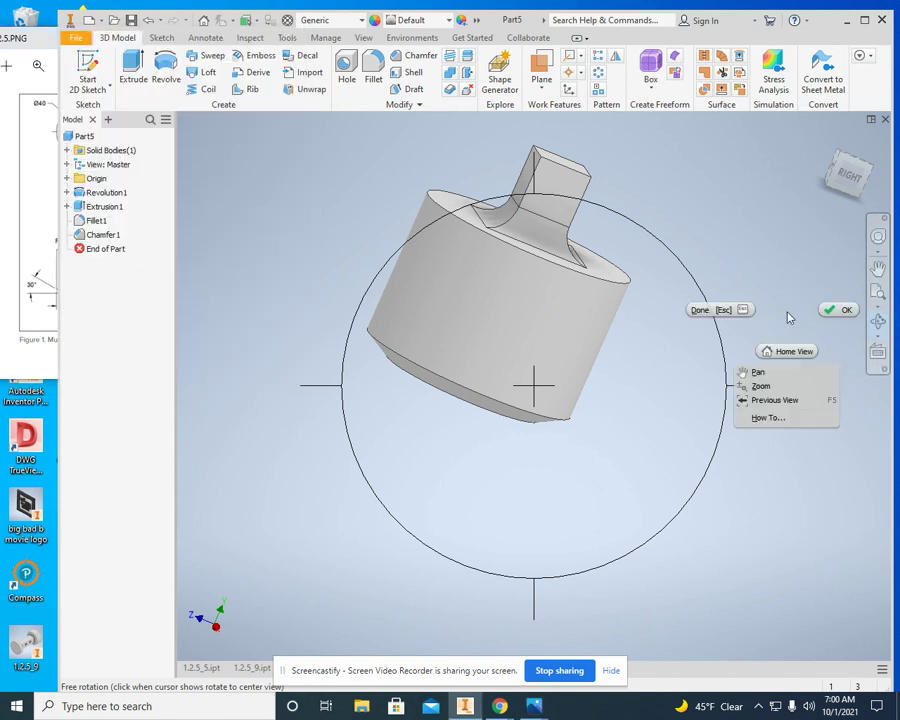
- Create a new part and start a 2D sketch on the XY front plane
click(74, 37)
mouse_move(80, 88)
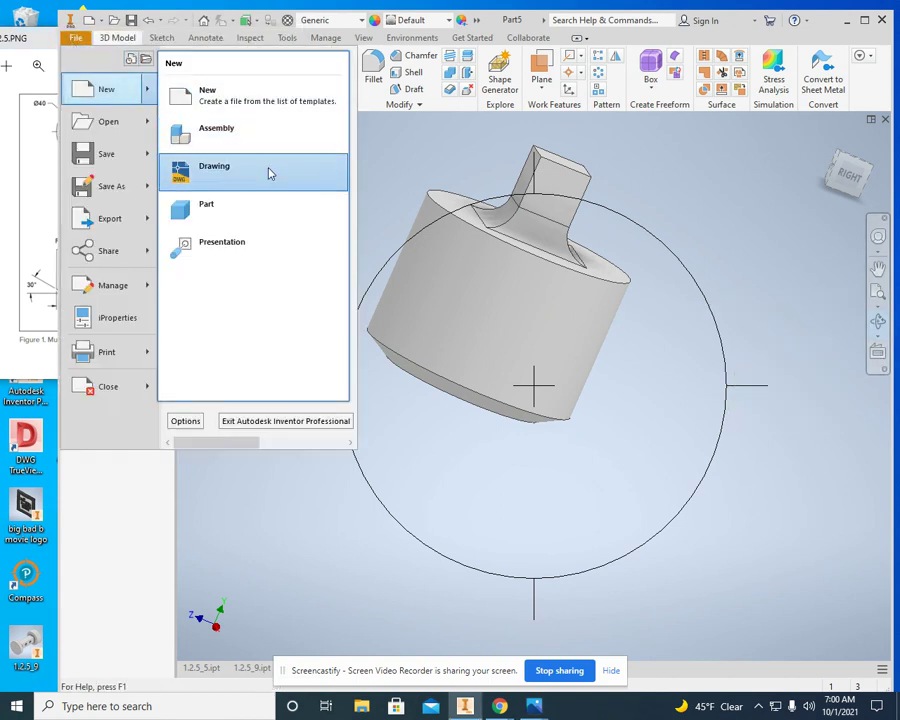
click(259, 204)
click(88, 72)
click(535, 225)
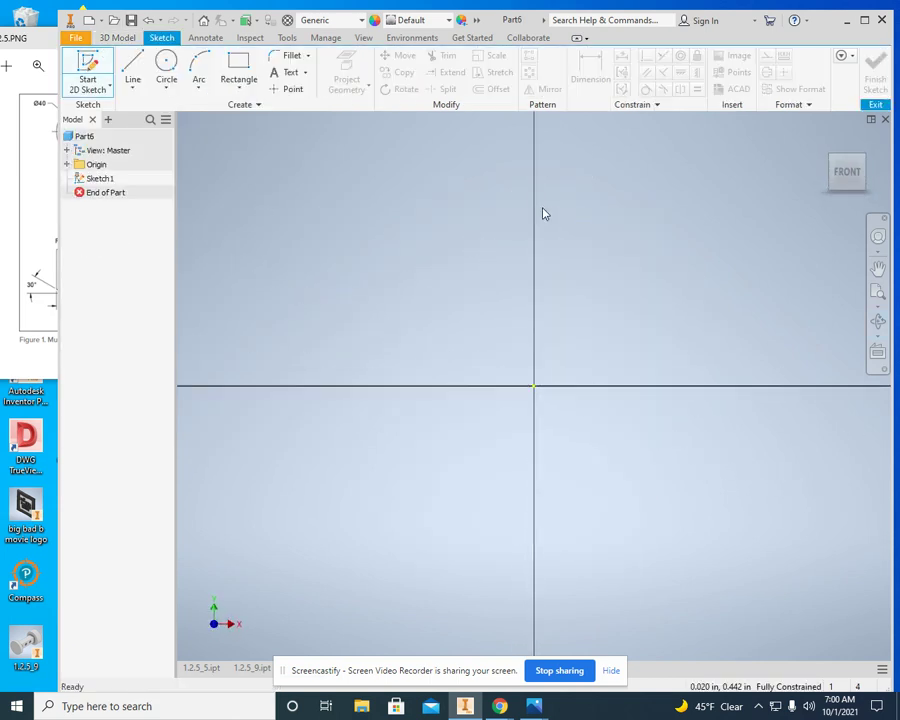
- Draw a closed zigzag half-profile of lines starting from the origin
click(133, 70)
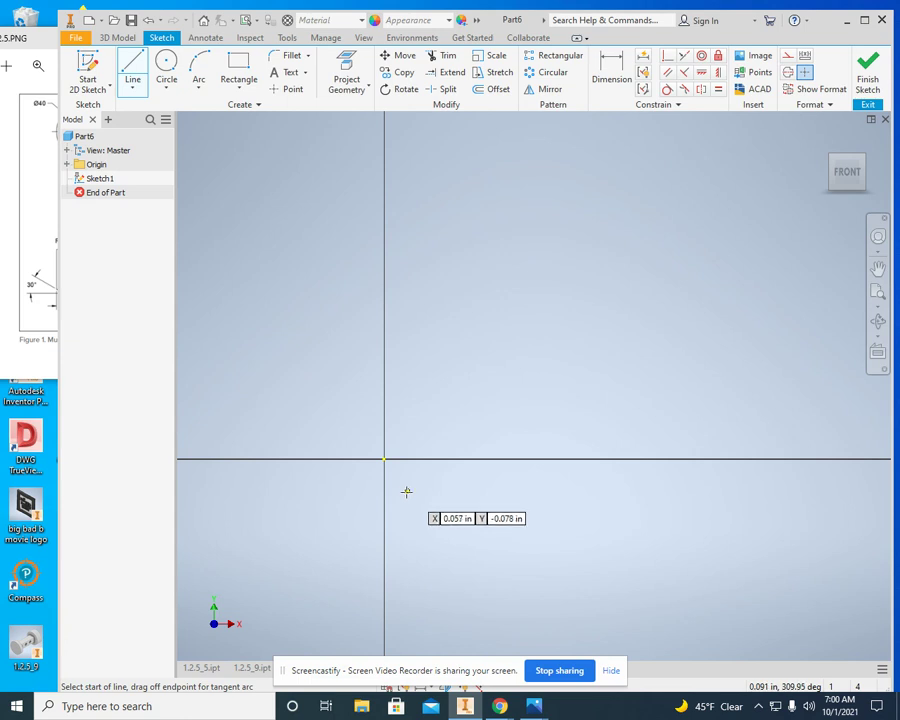
click(383, 459)
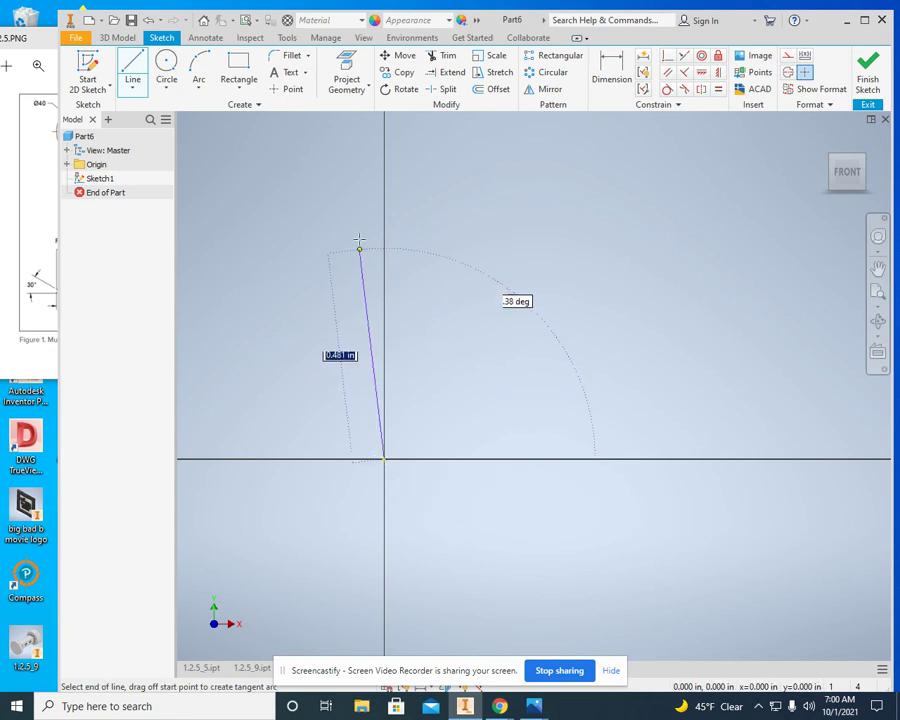
click(384, 171)
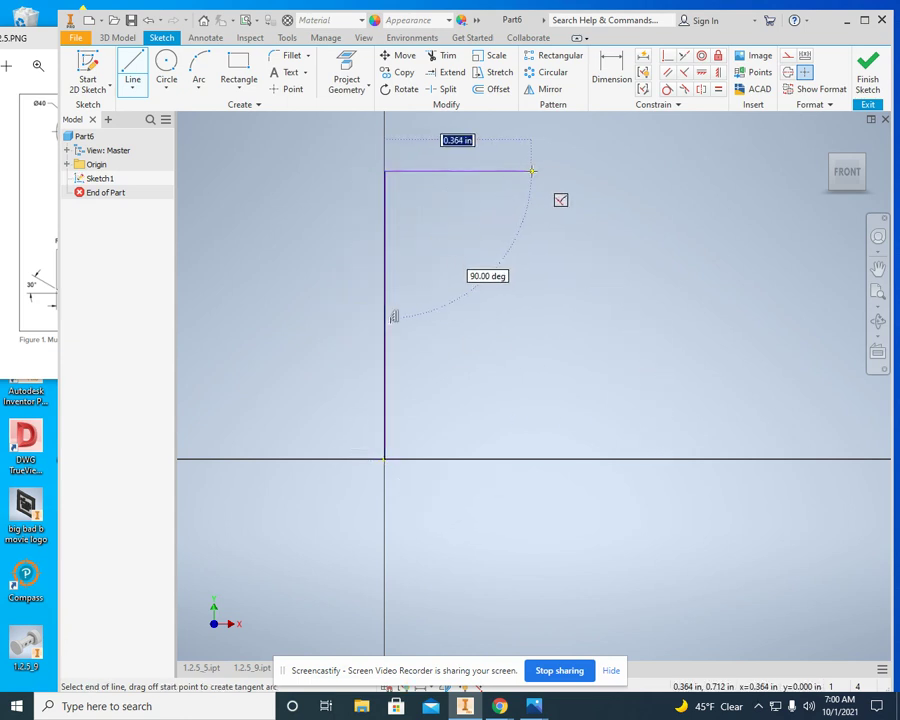
click(530, 171)
click(484, 327)
click(501, 341)
click(508, 386)
click(476, 408)
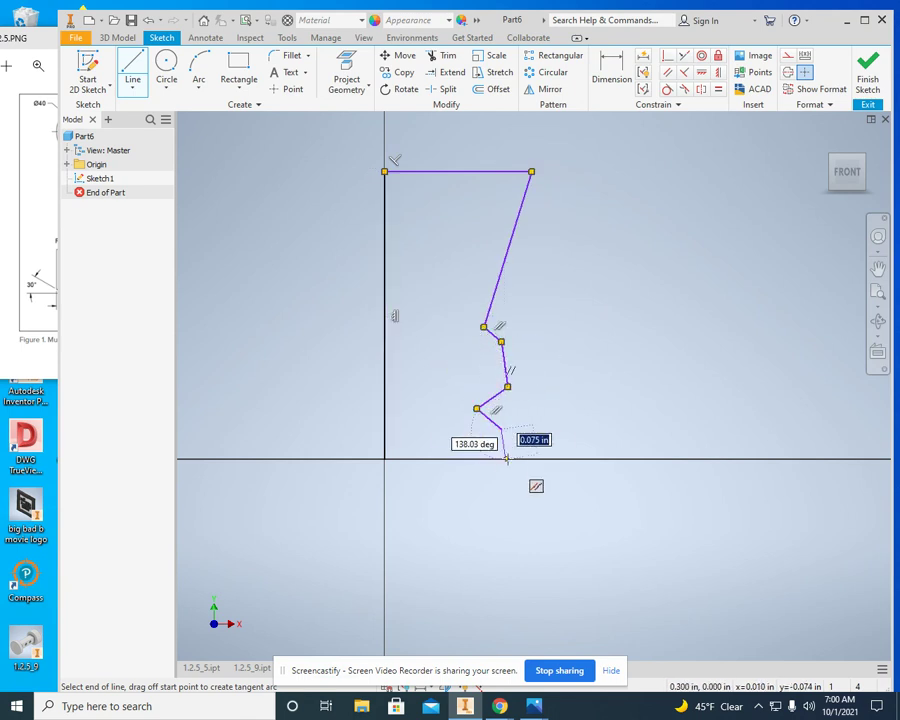
click(506, 459)
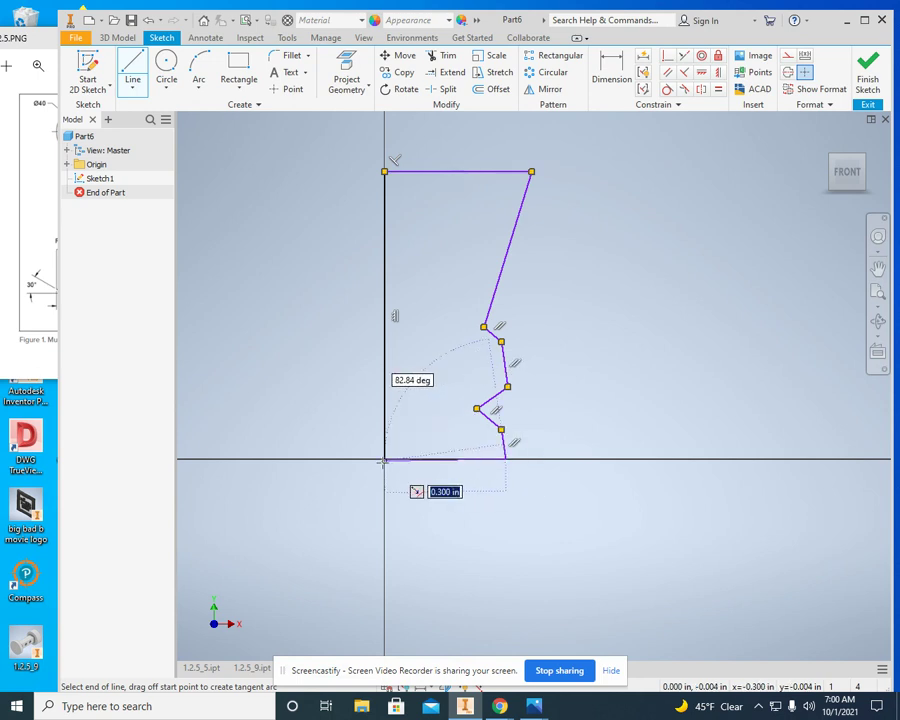
right_click(412, 408)
click(458, 408)
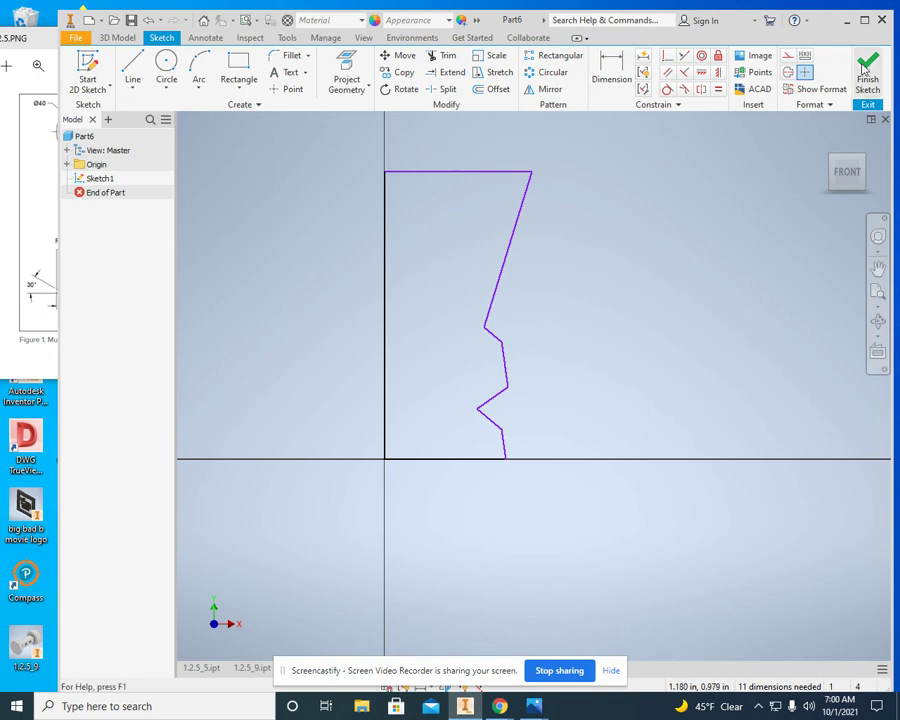
- Revolve the zigzag profile a full turn about its left vertical line
shift+middle_drag(717, 420, 788, 291)
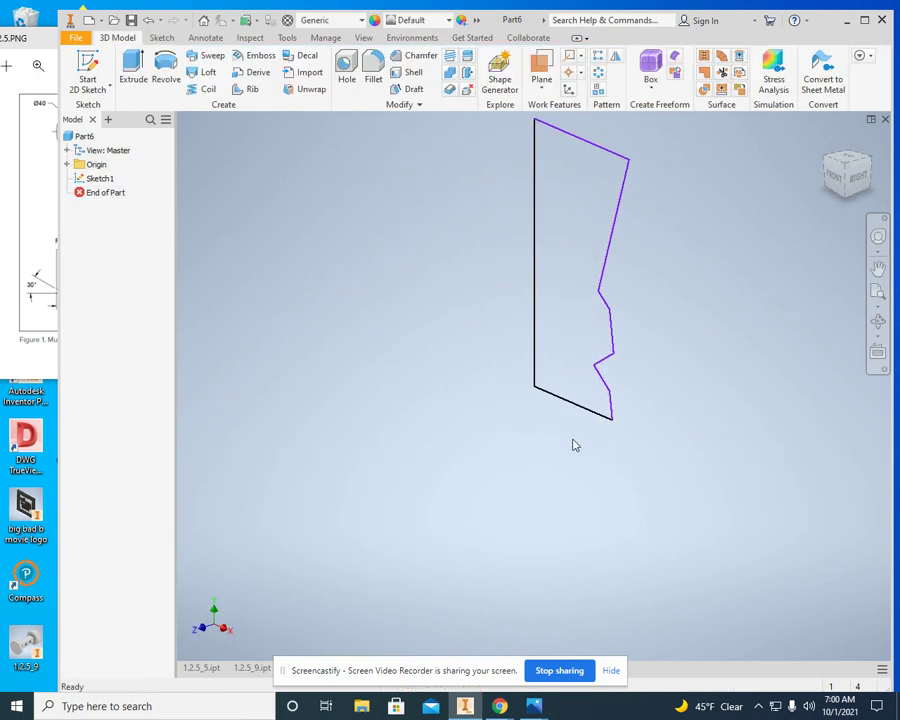
click(165, 72)
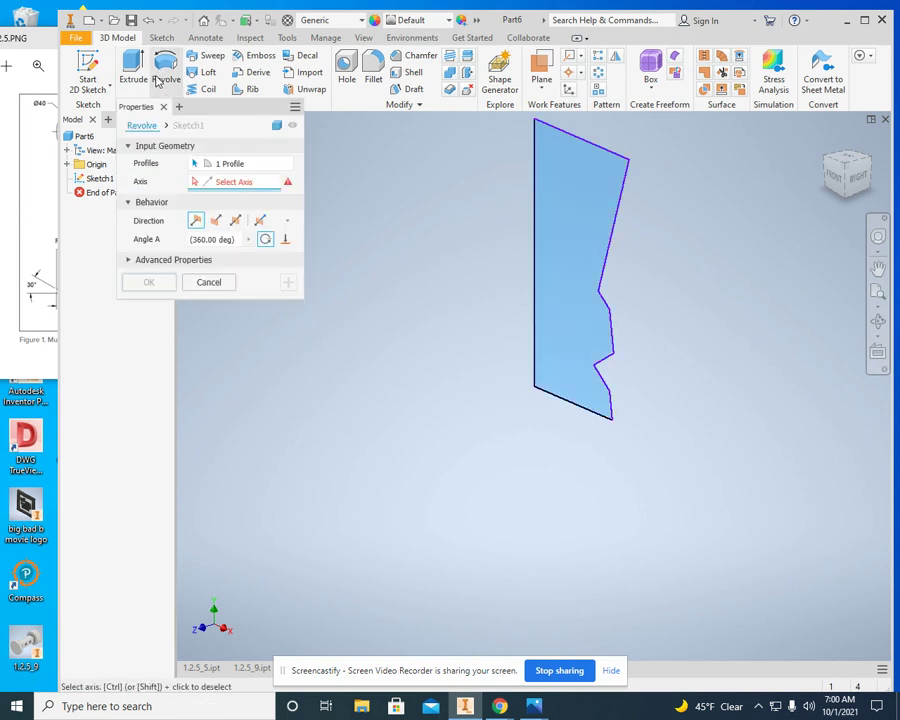
click(535, 260)
click(149, 283)
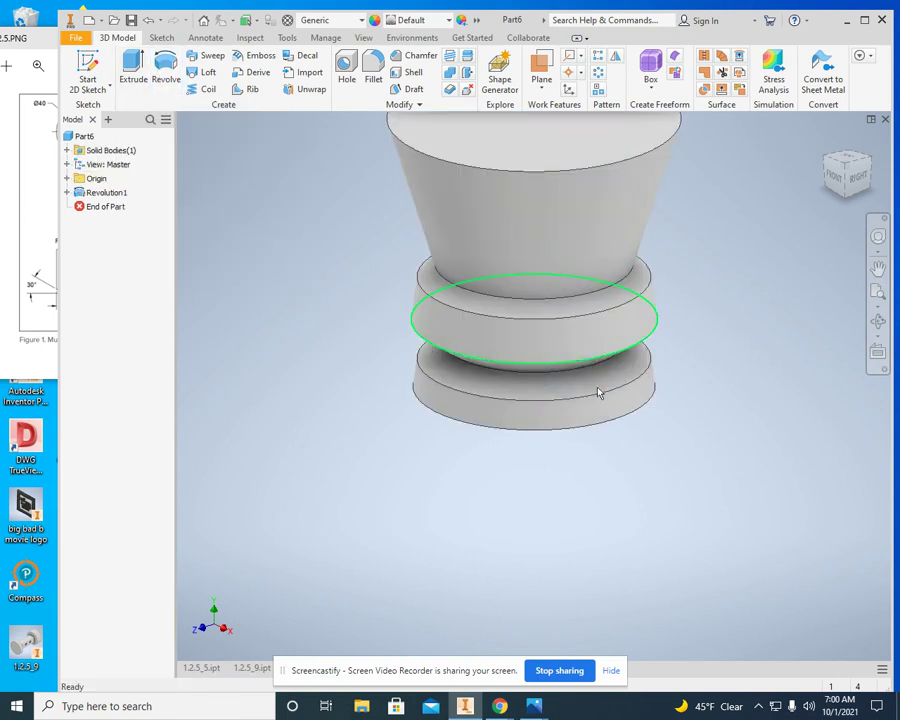
- Zoom and orbit to inspect the tapered revolved solid from another side
scroll(760, 428, up, 3)
click(878, 321)
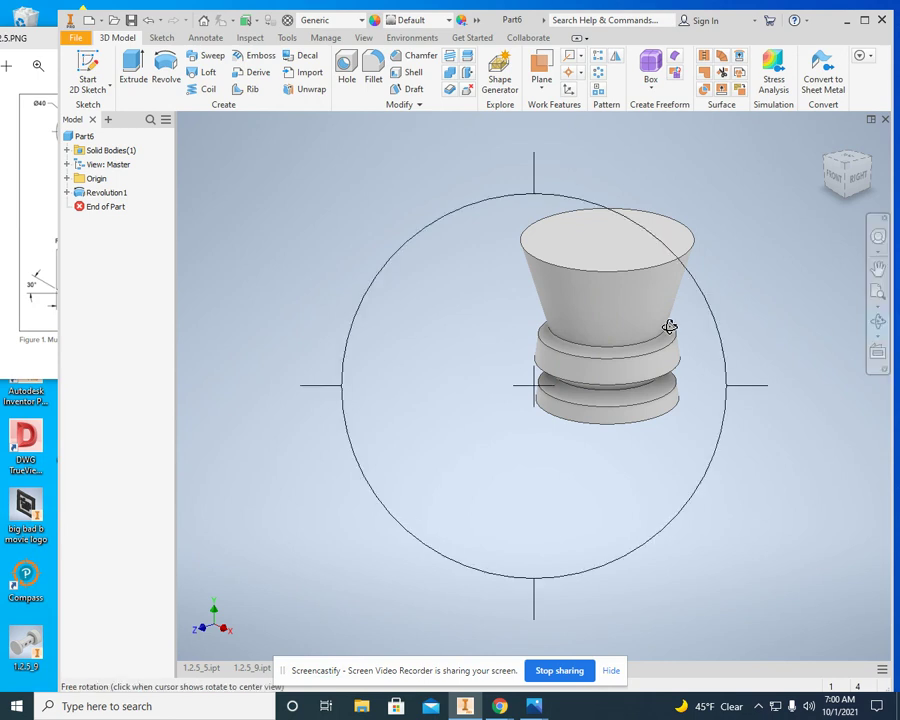
drag(666, 326, 790, 332)
right_click(722, 338)
click(752, 341)
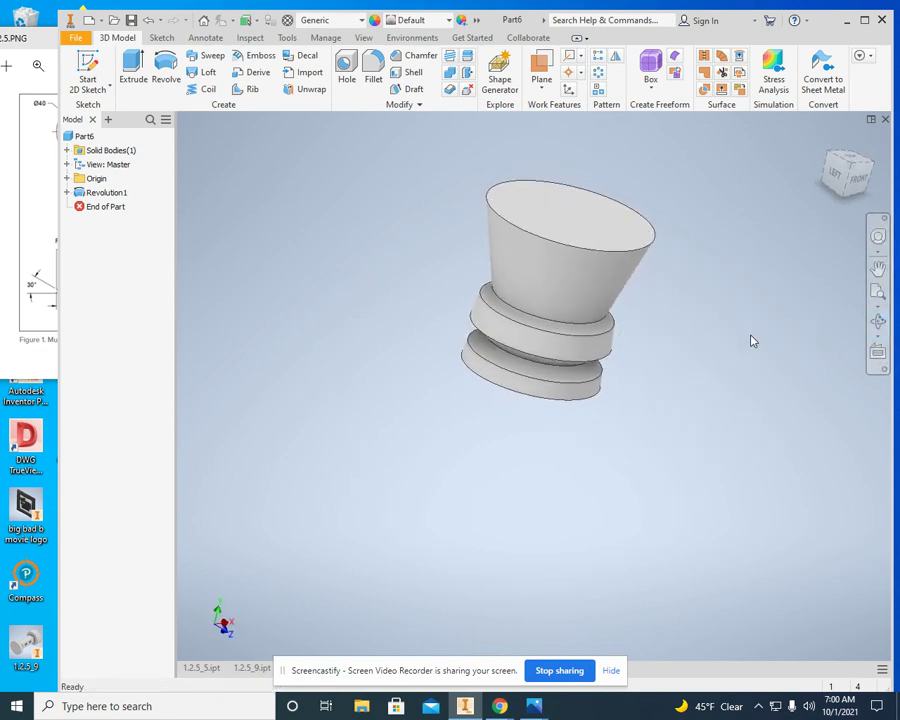
- Switch to the 1.2.5_5.ipt document showing the chamfered cylinder with square post
click(195, 667)
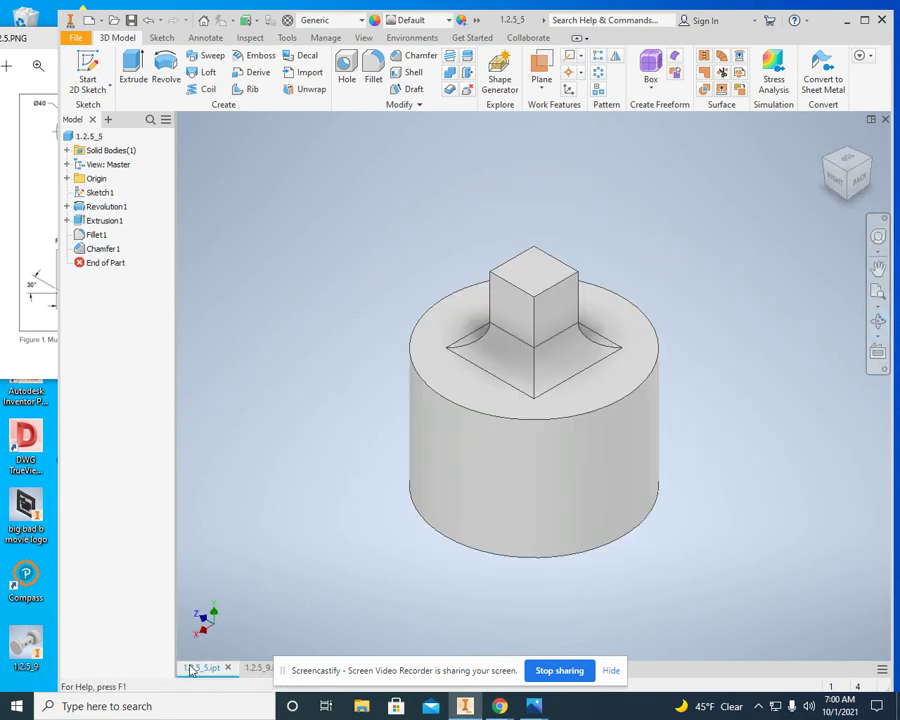